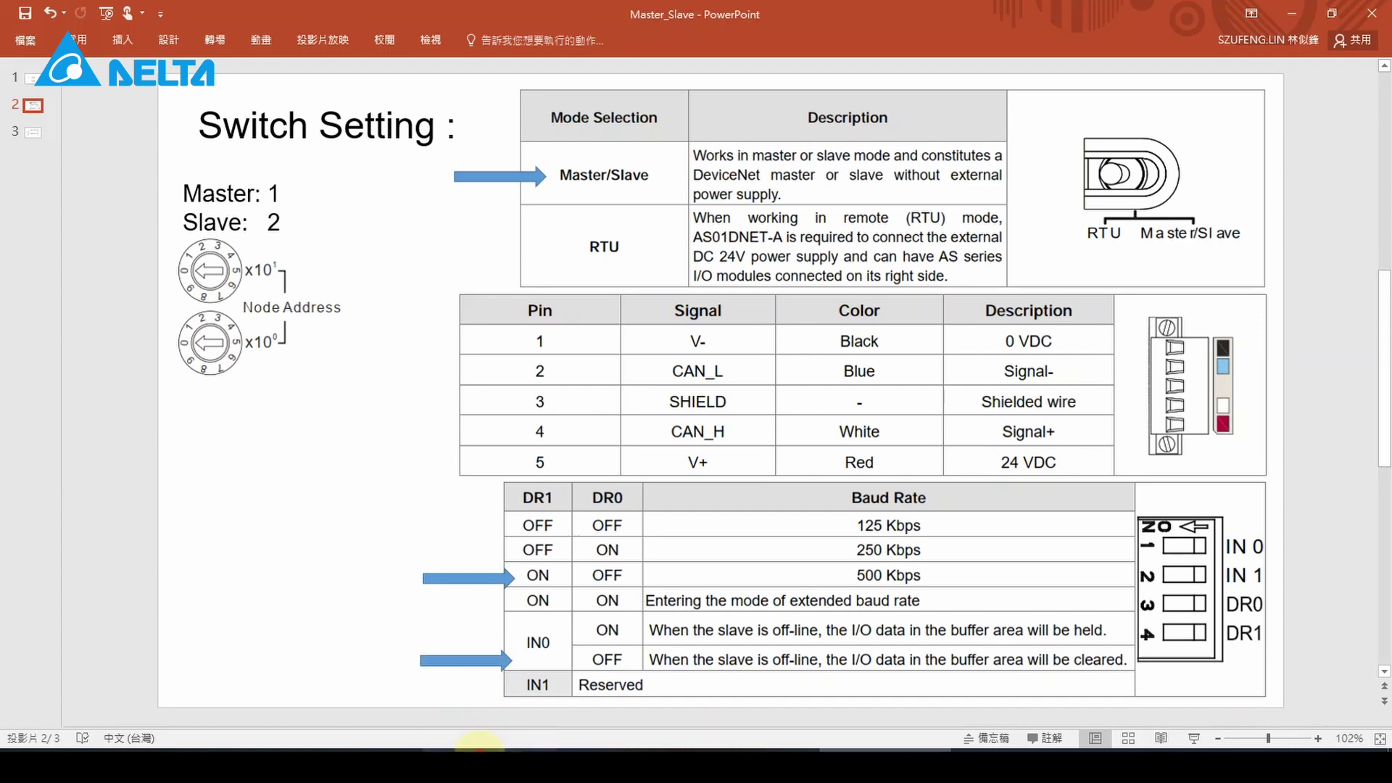
- Switch to the Untitled1 project in ISPSoft and open its HWCONFIG hardware configuration
click(500, 750)
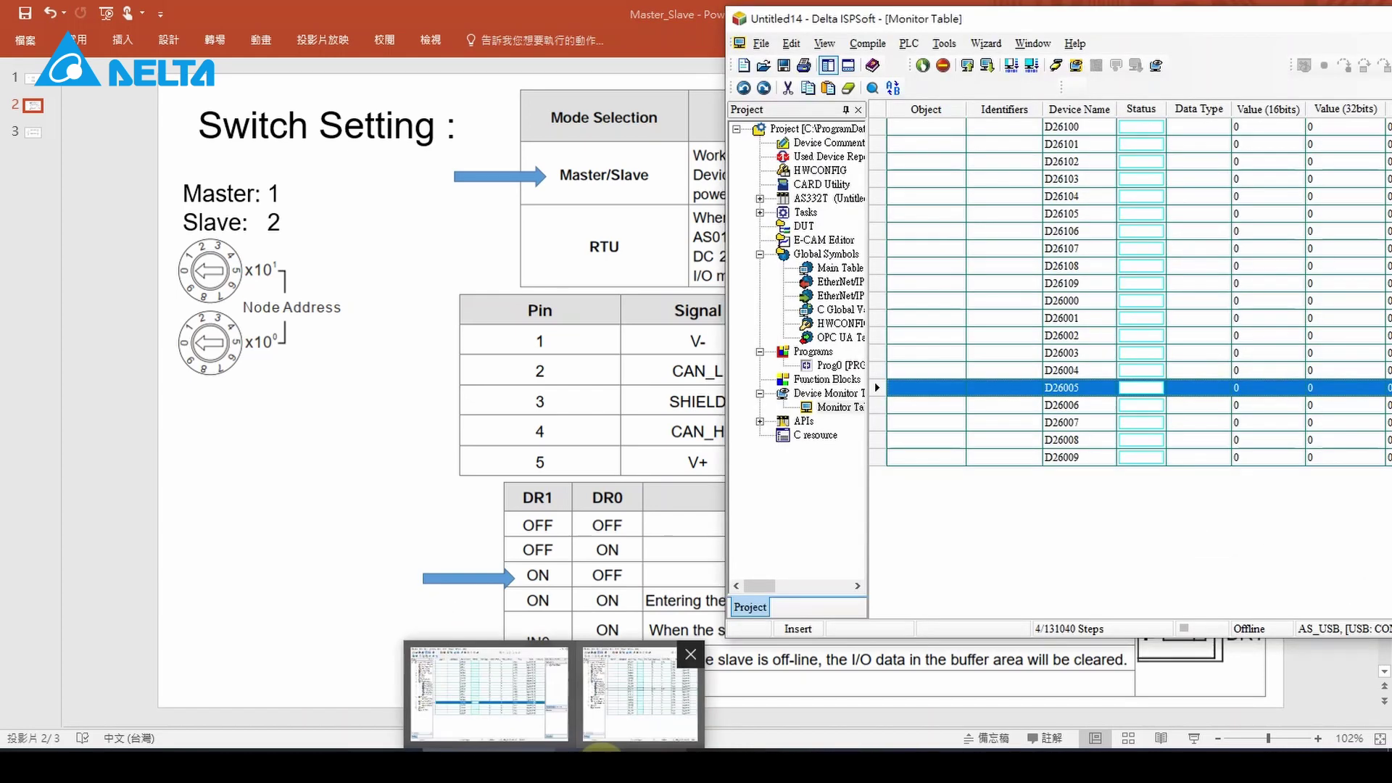
click(602, 747)
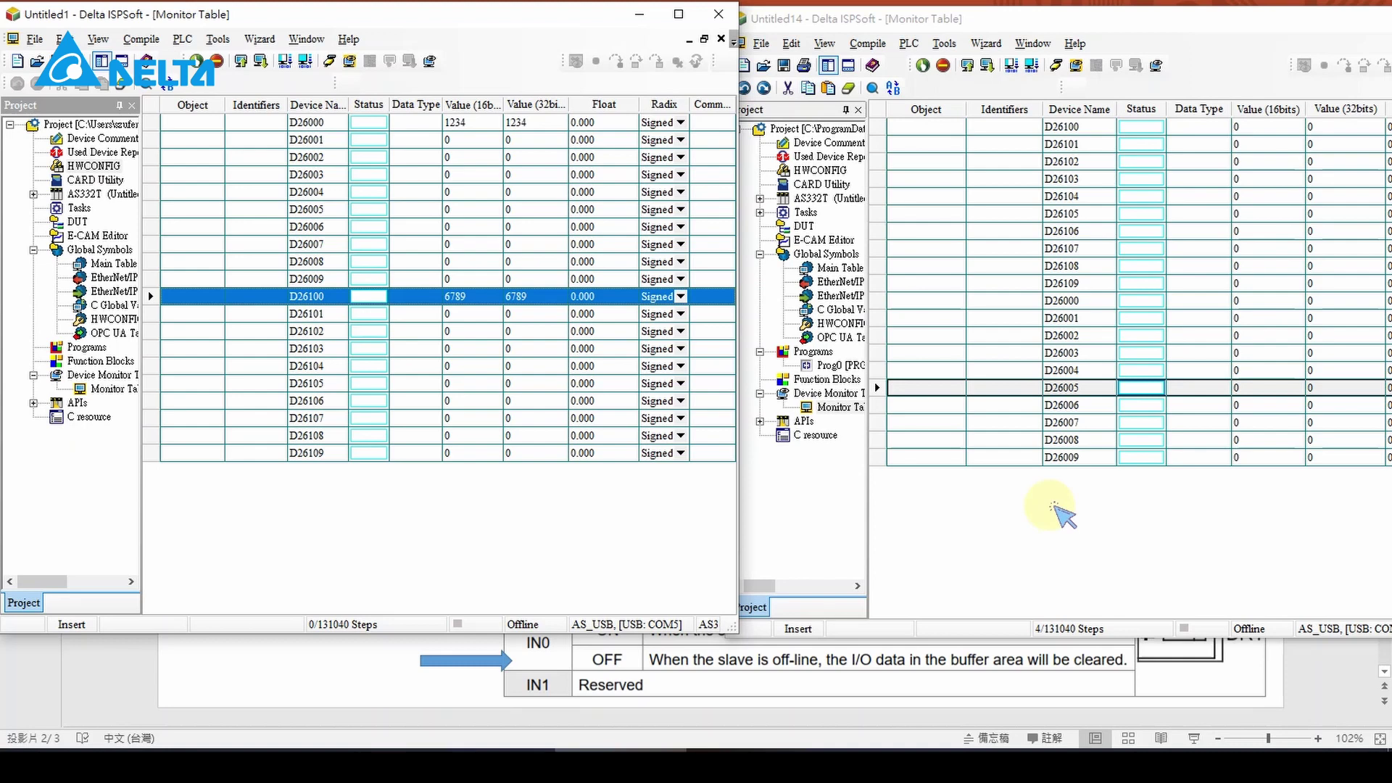
click(116, 166)
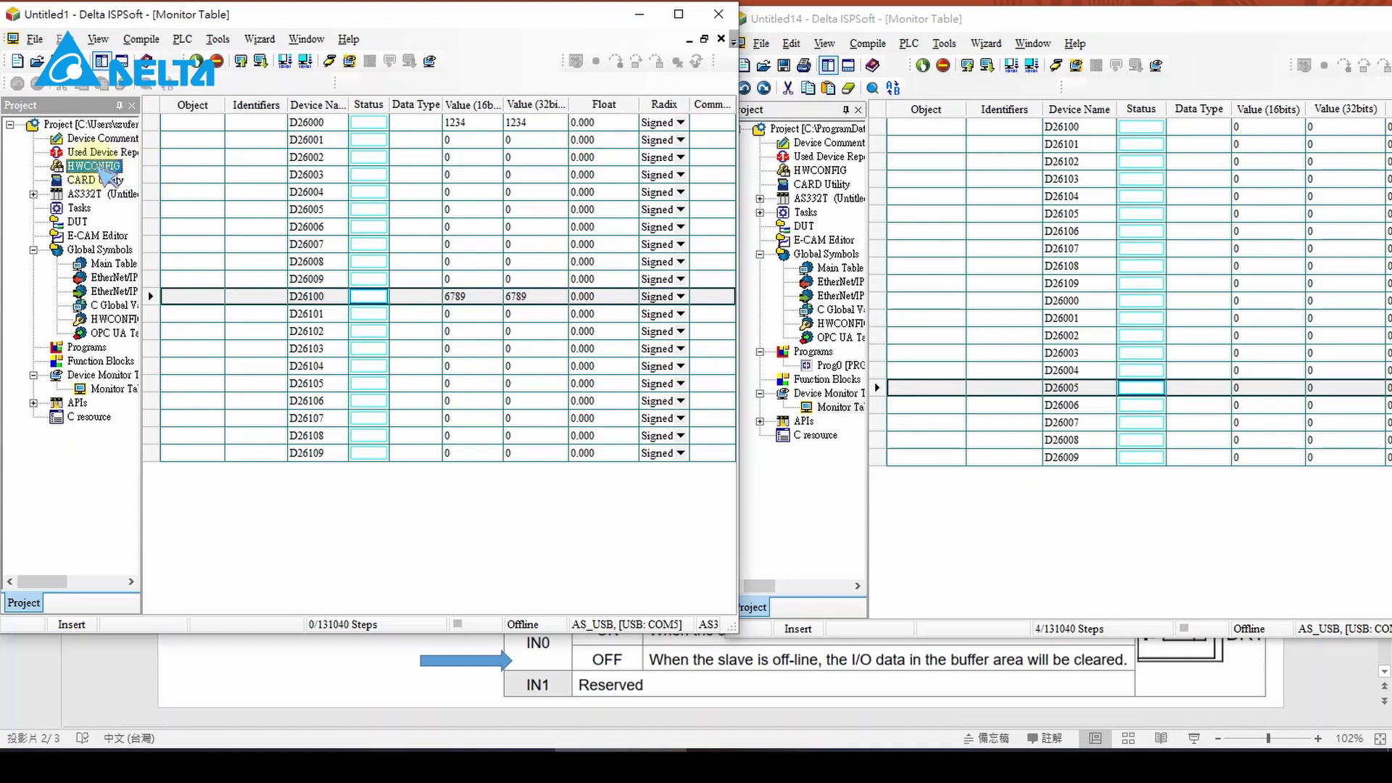
double_click(107, 169)
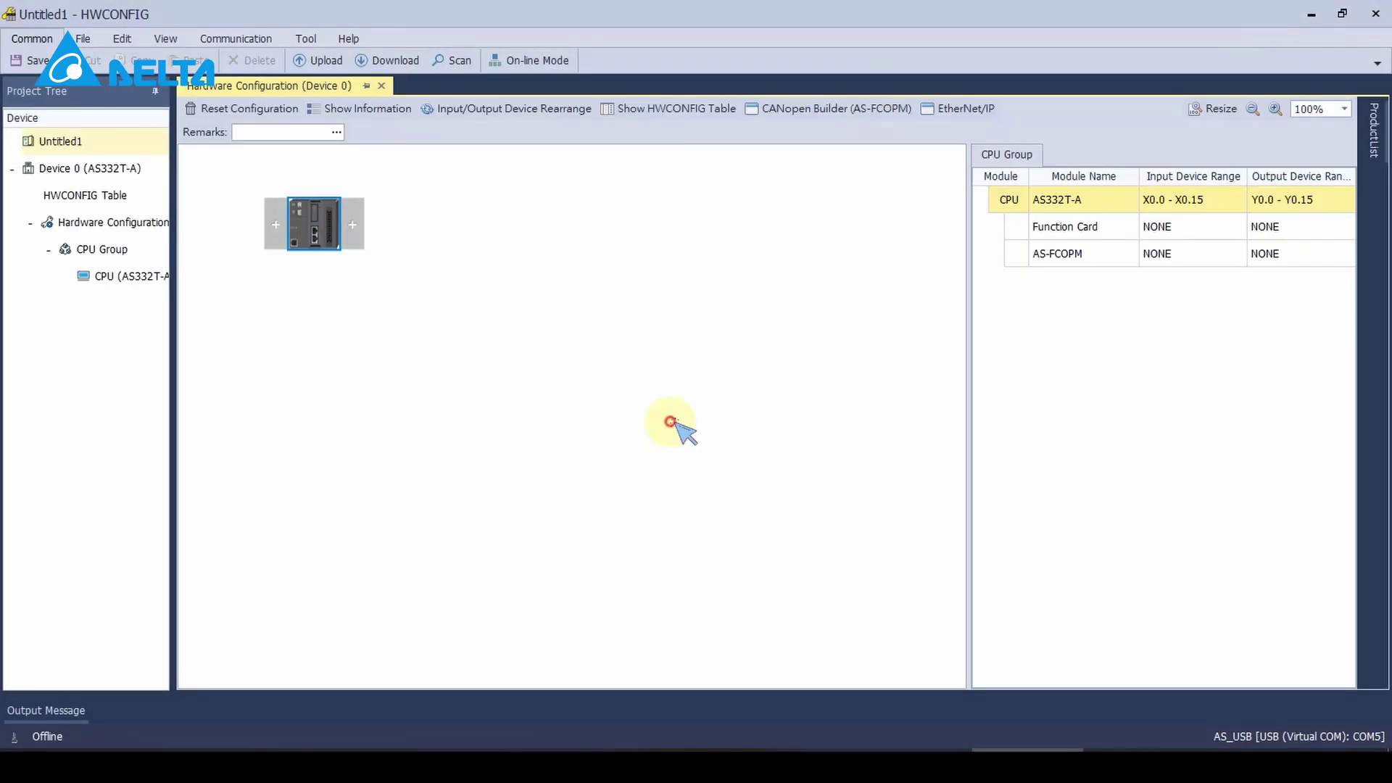
- Scan the connected AS332T-A hardware, including the module parameters, and accept the scanned configuration
click(459, 61)
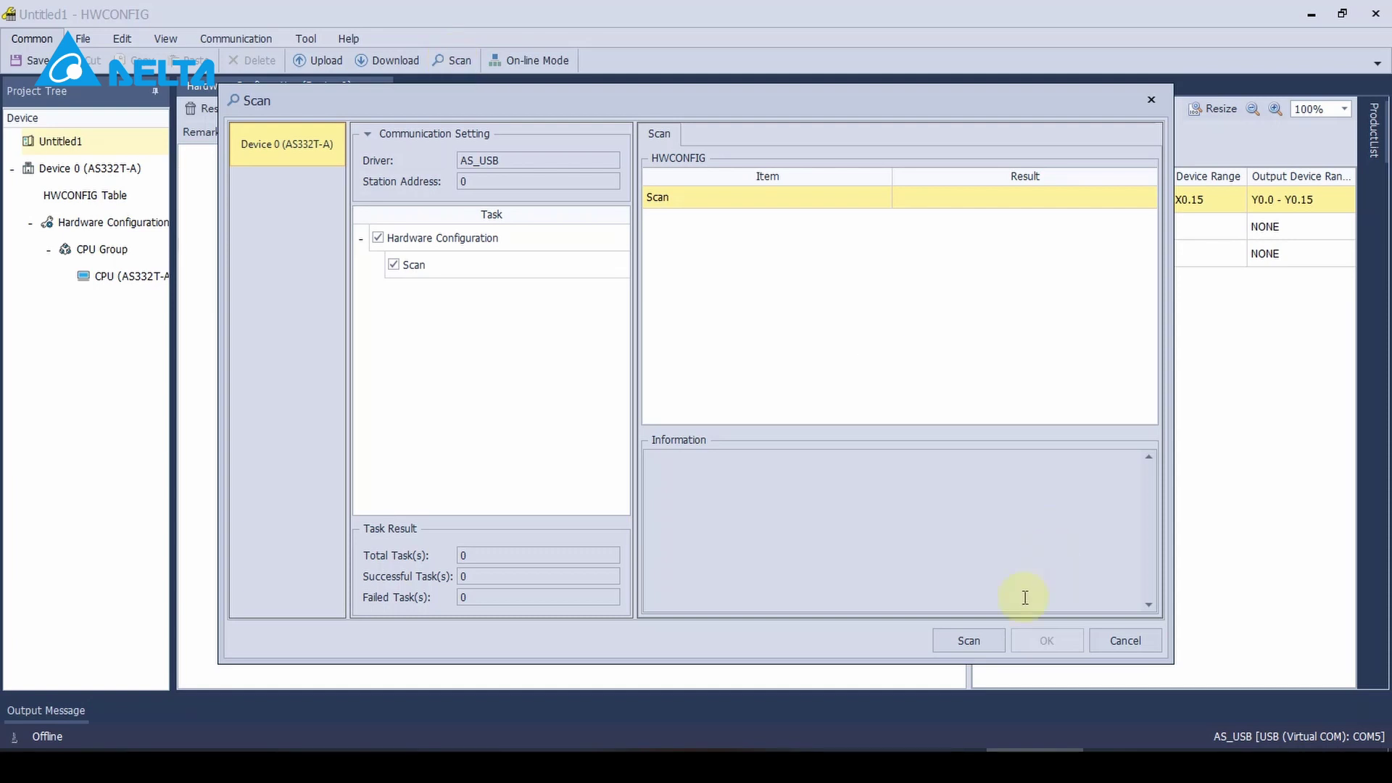
click(969, 640)
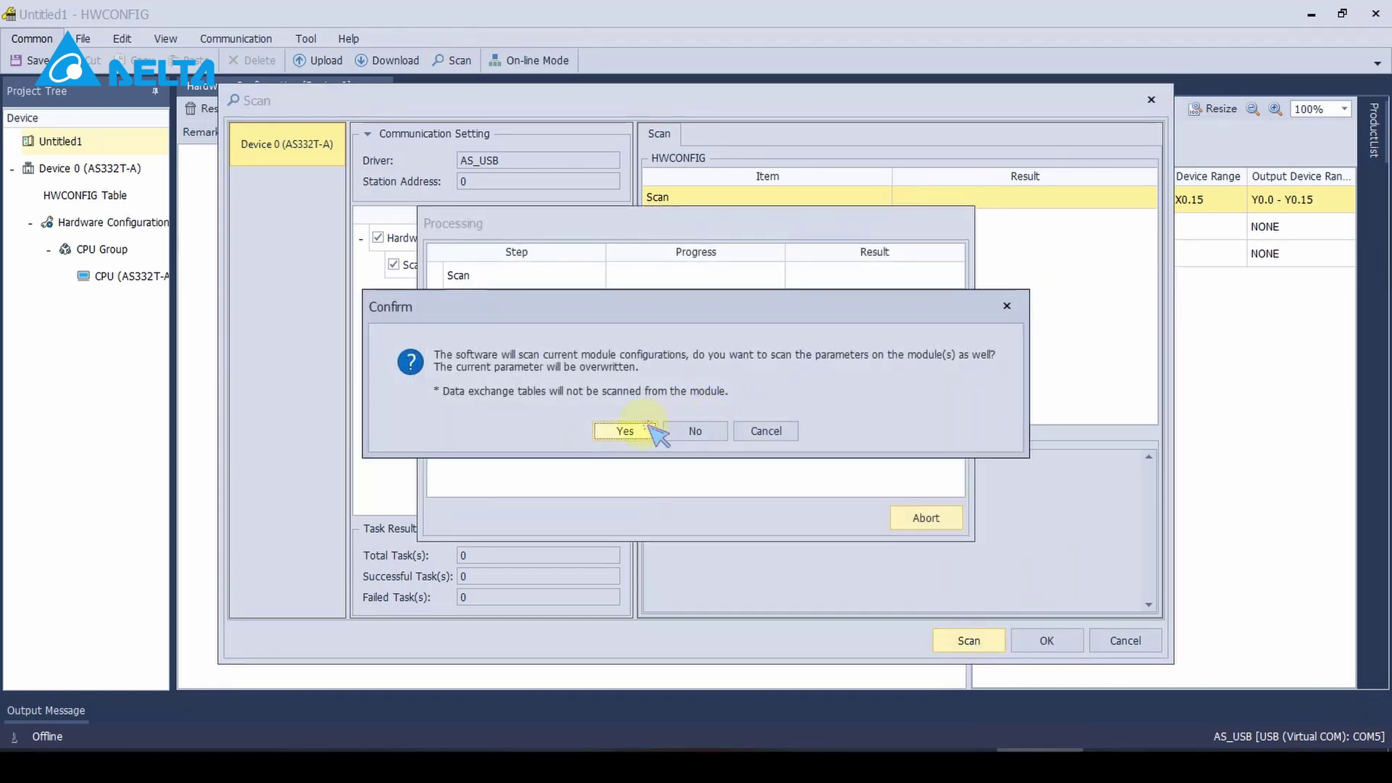
click(622, 431)
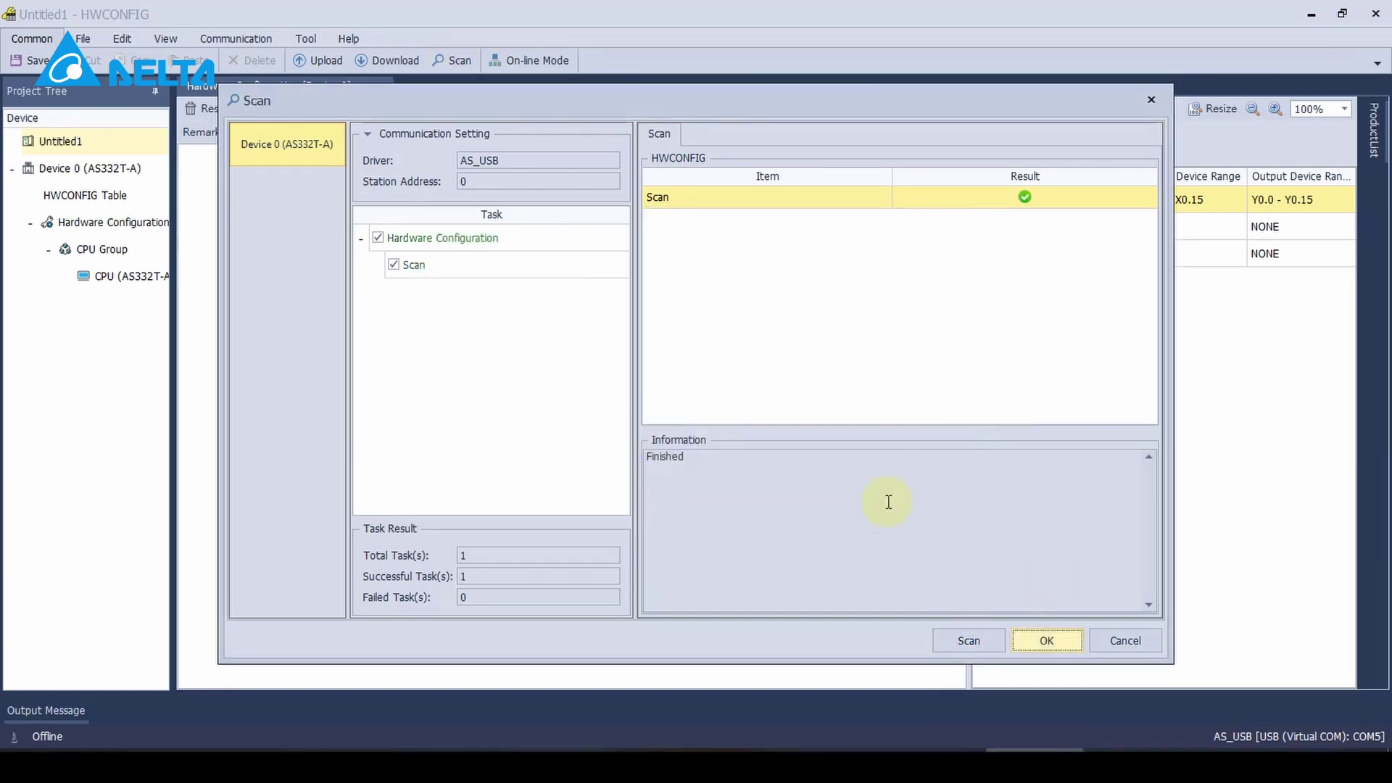
click(1047, 641)
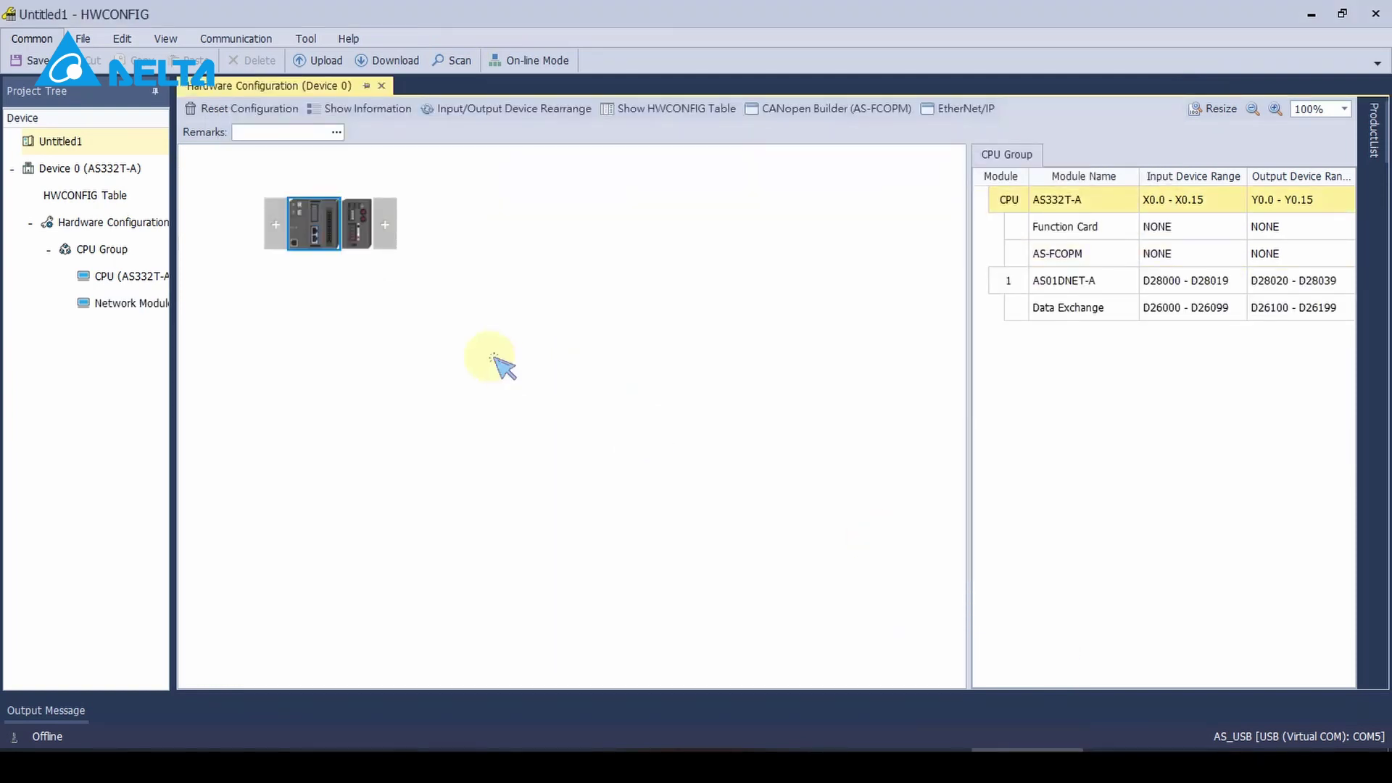
- Download the Untitled1 hardware configuration to the PLC, recovering its executing status, and close the download dialog
click(361, 214)
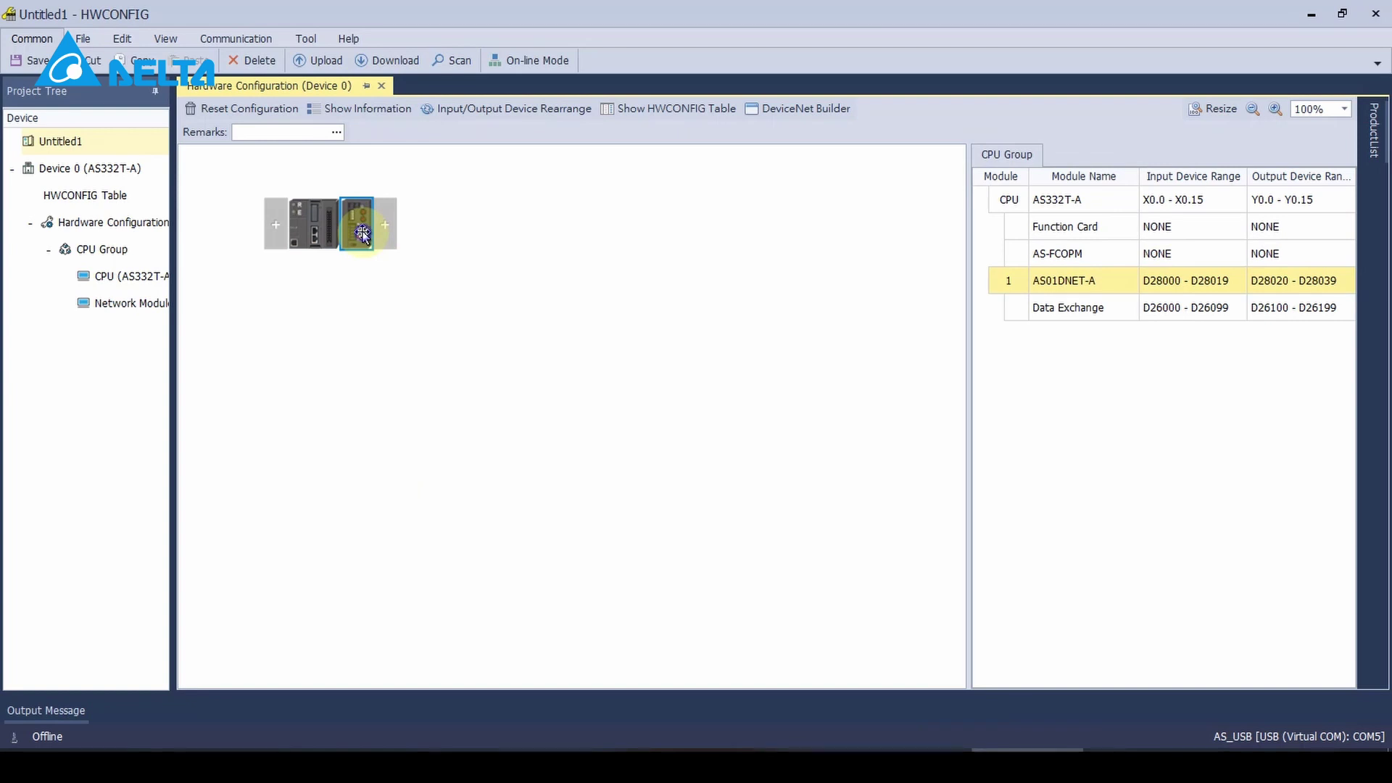
click(378, 263)
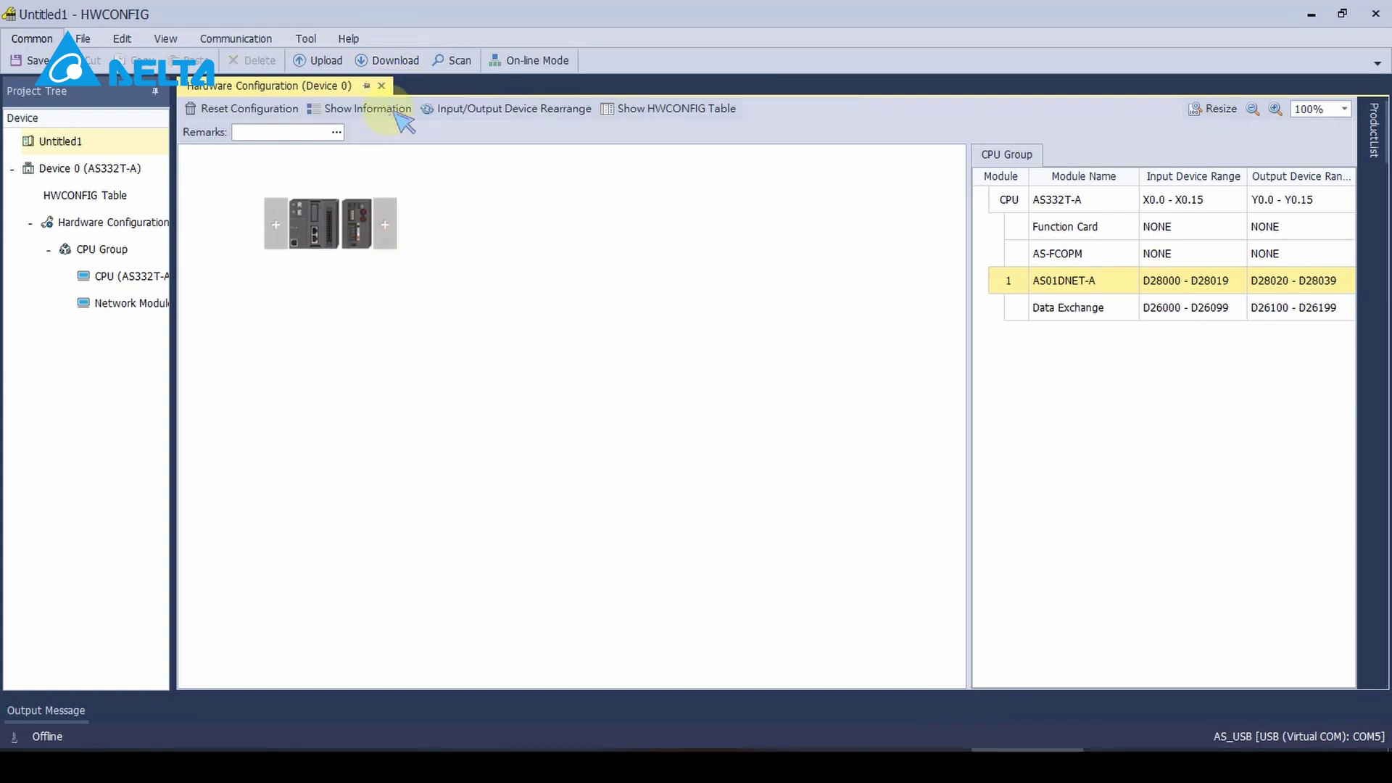
click(388, 60)
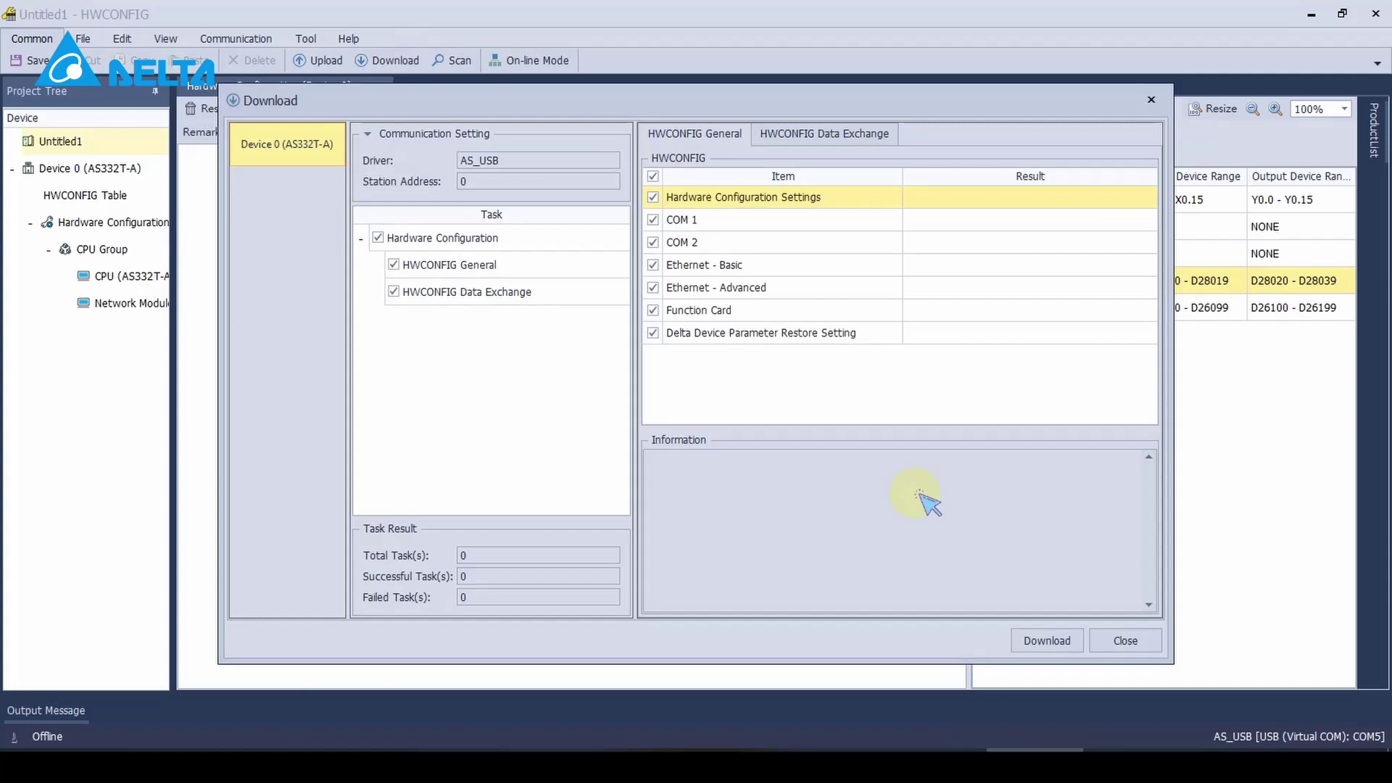
click(1047, 640)
click(660, 422)
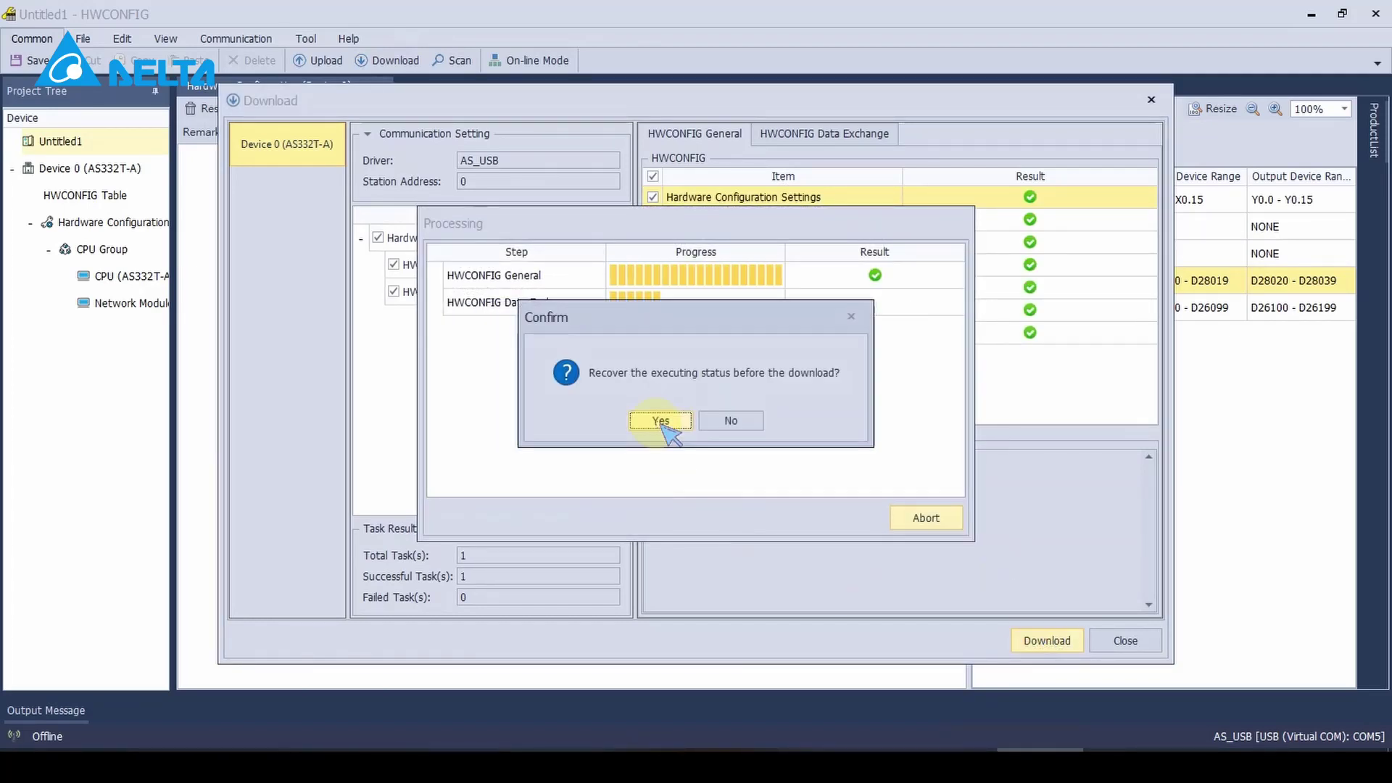
click(656, 422)
click(1113, 645)
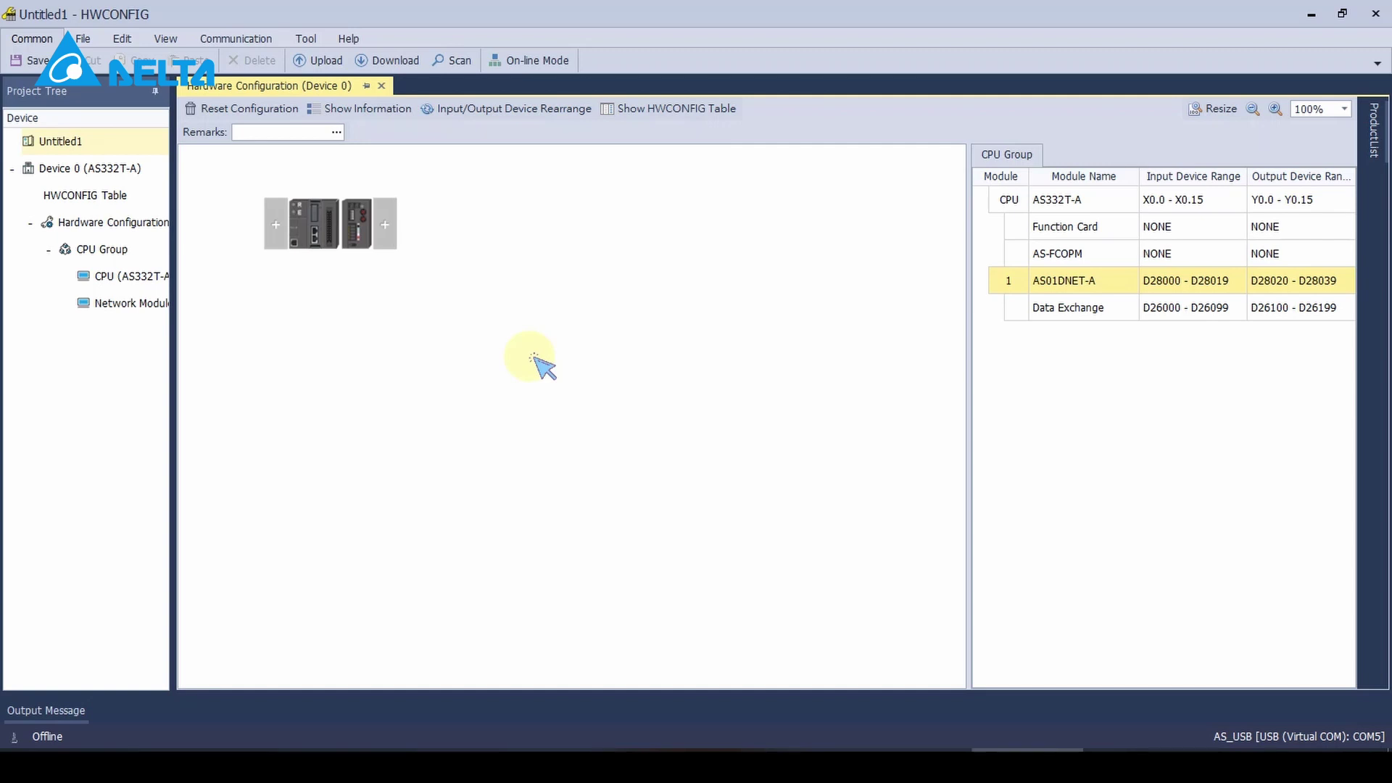
- Launch DeviceNet Builder for the AS01DNET-A module, saving the project changes first, and go online
click(359, 227)
right_click(359, 228)
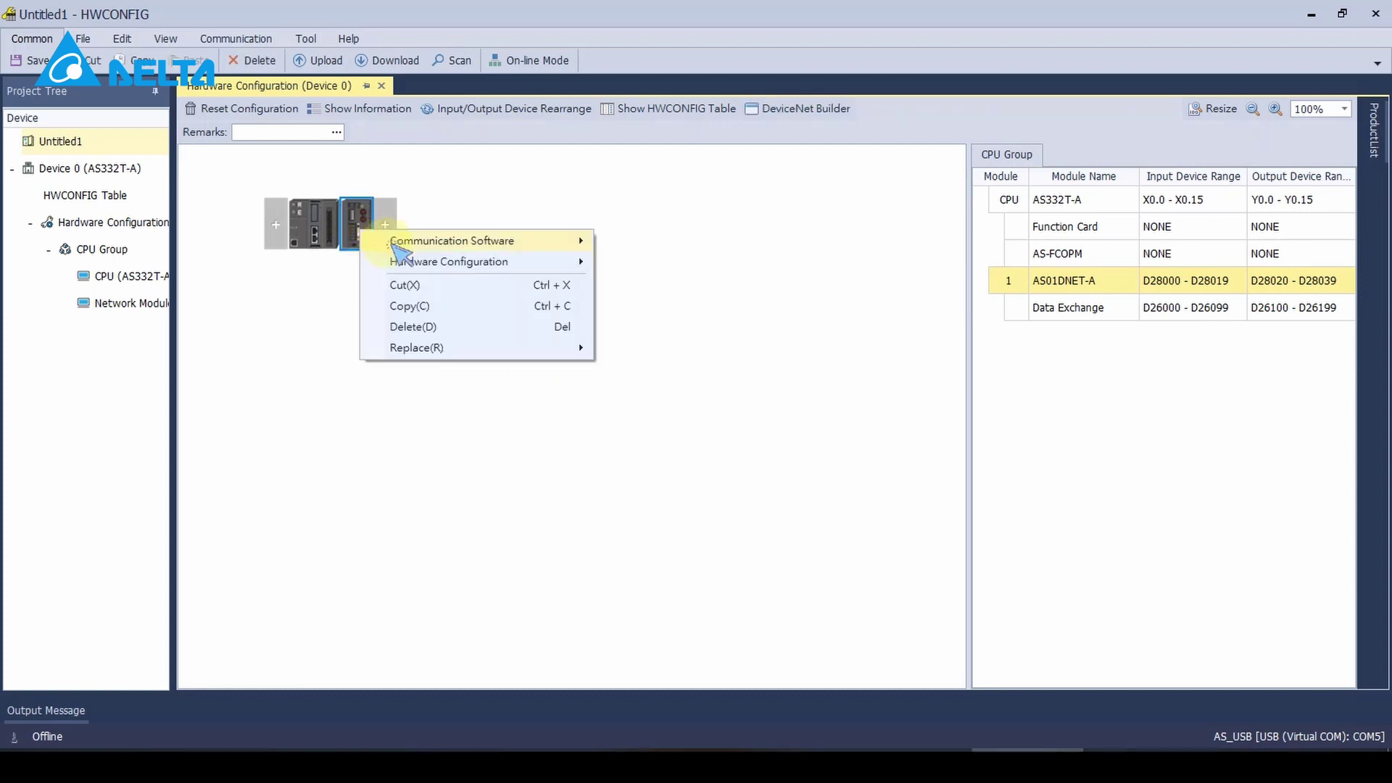
mouse_move(393, 244)
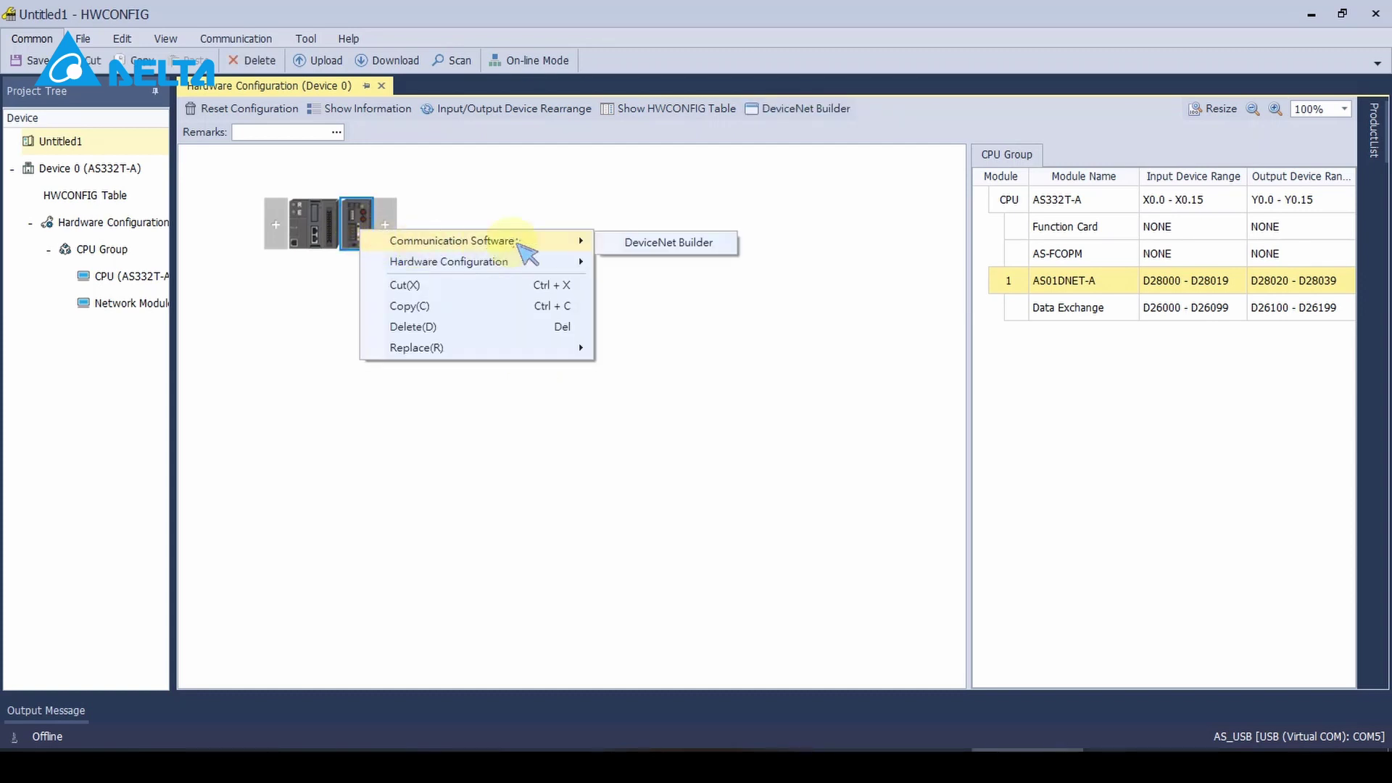
click(647, 248)
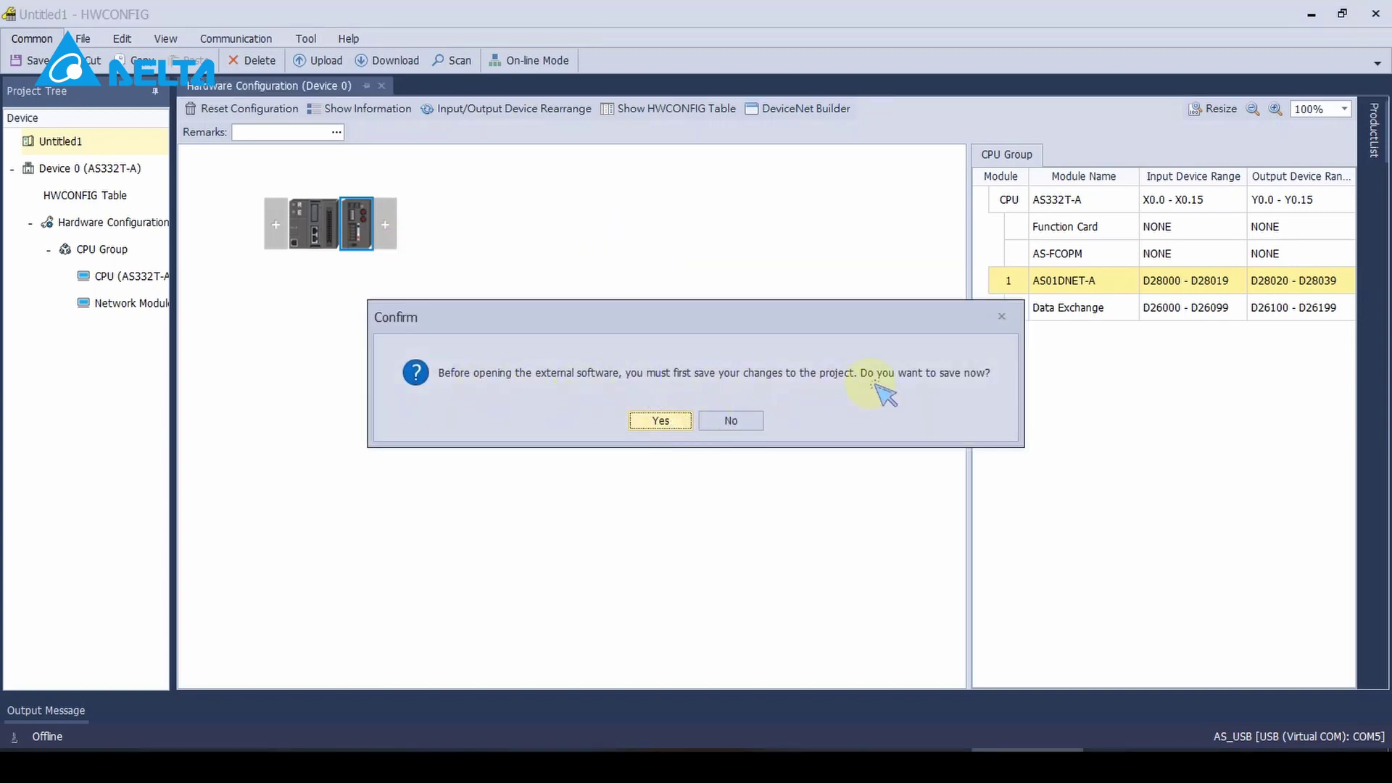
click(663, 420)
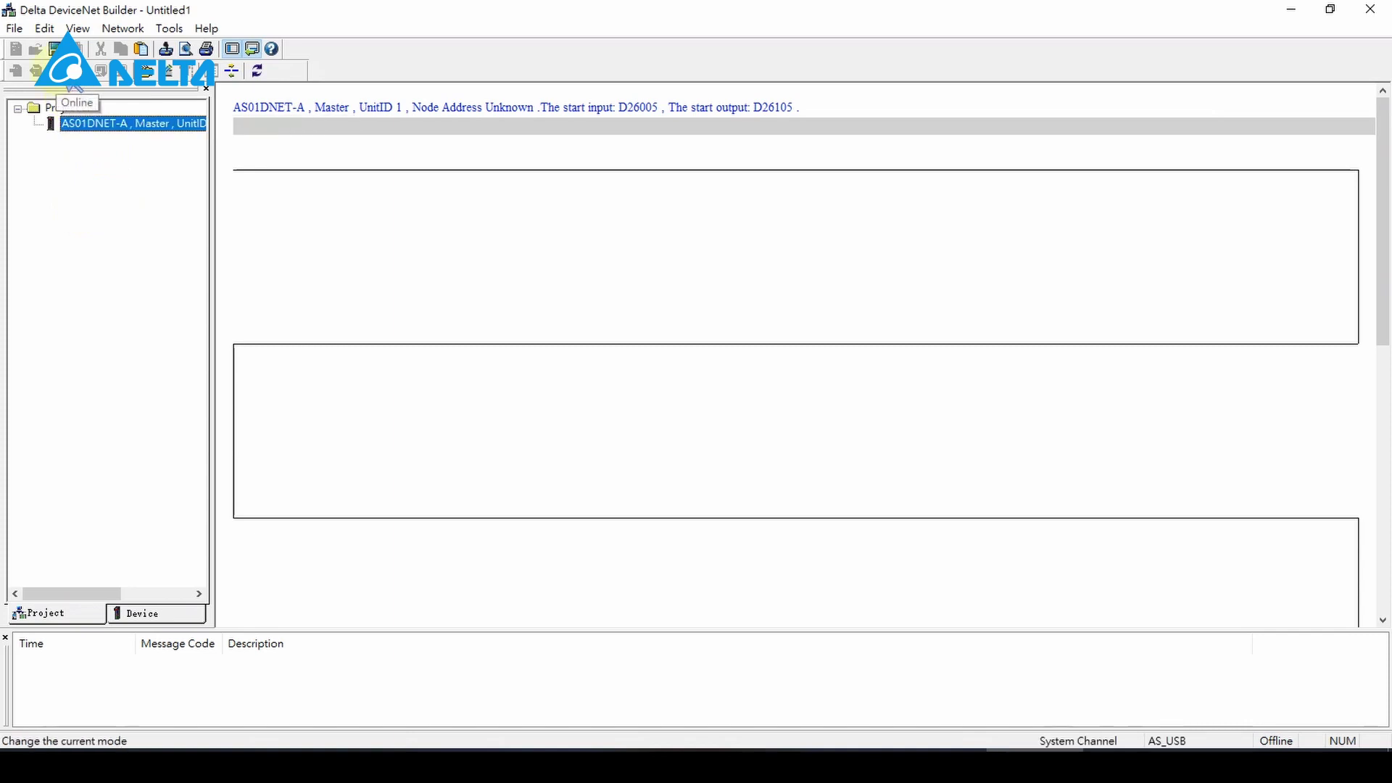
click(69, 72)
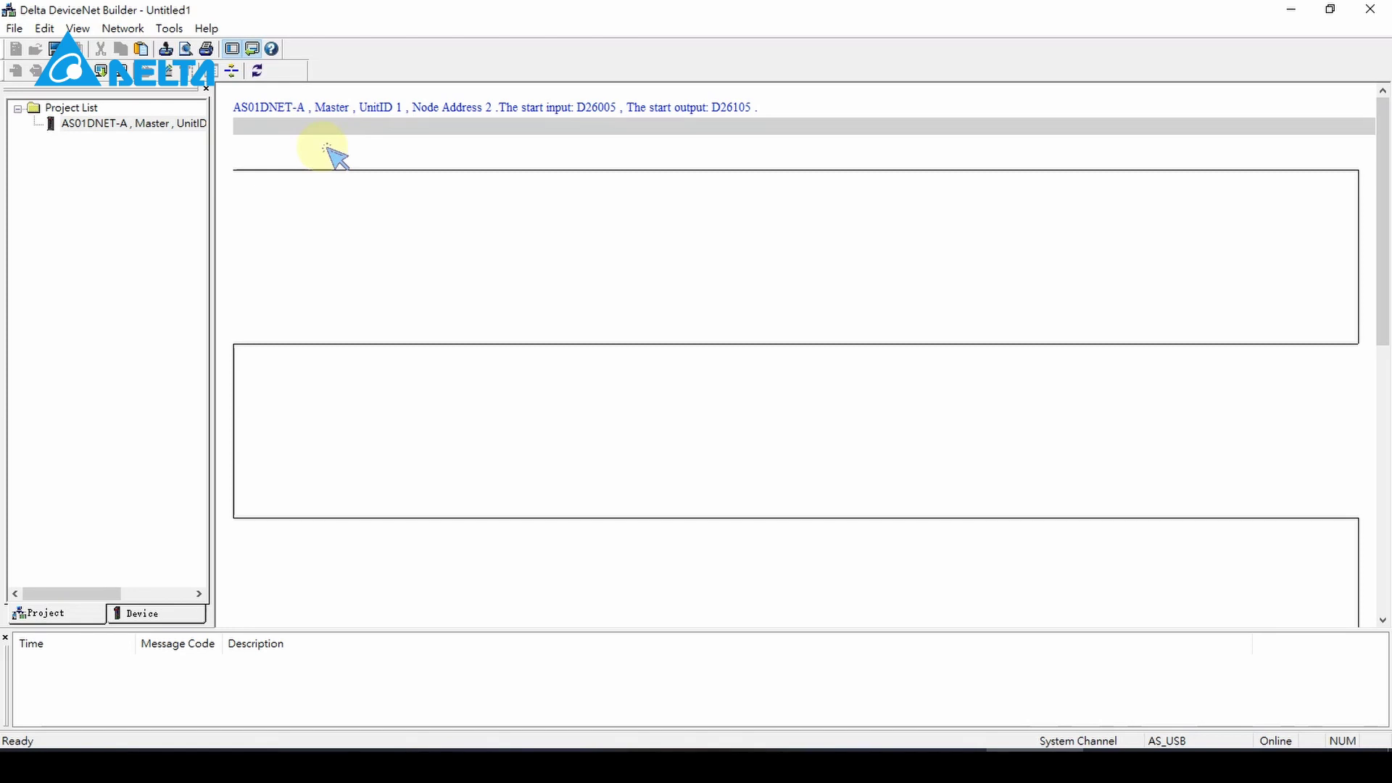
- Configure the scanner for Slave Mode with a polled output size of 30 bytes and input size of 30 bytes
click(123, 28)
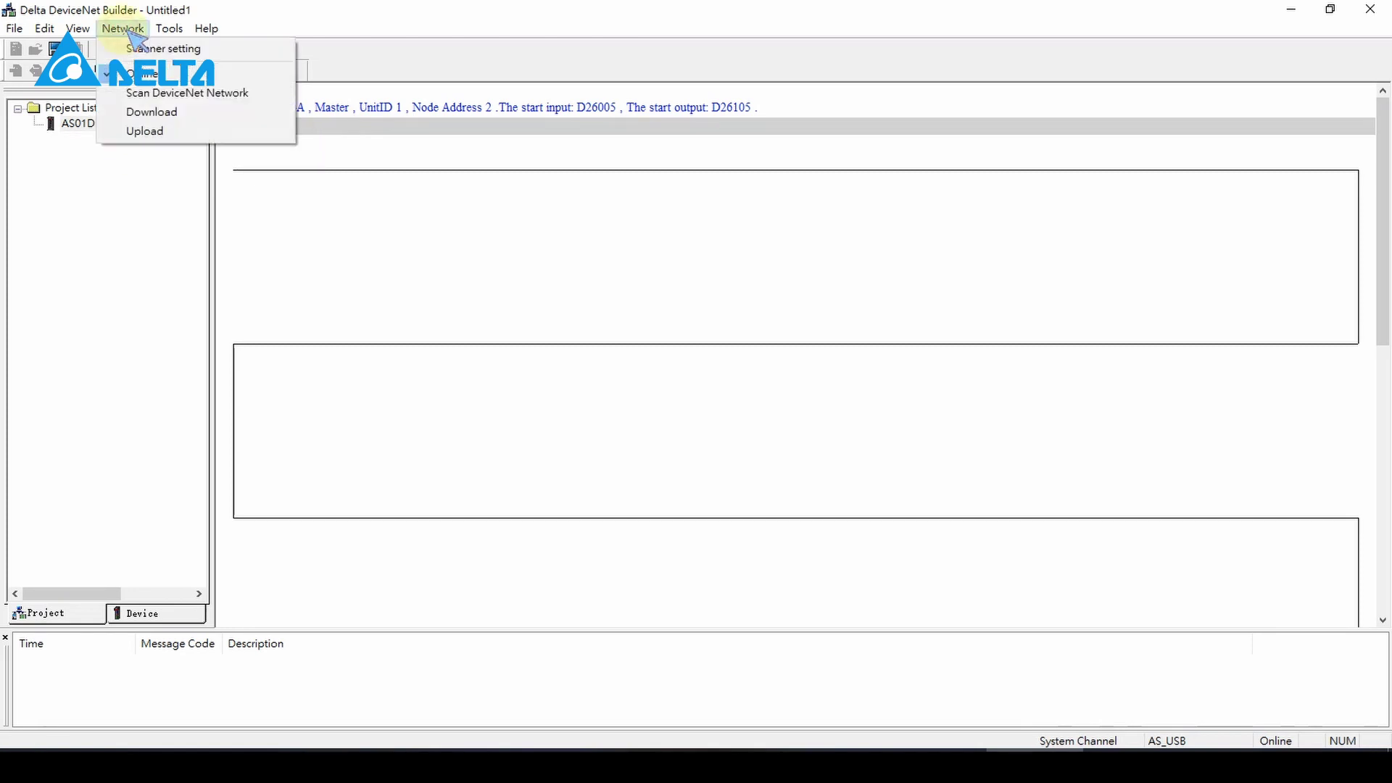
click(205, 50)
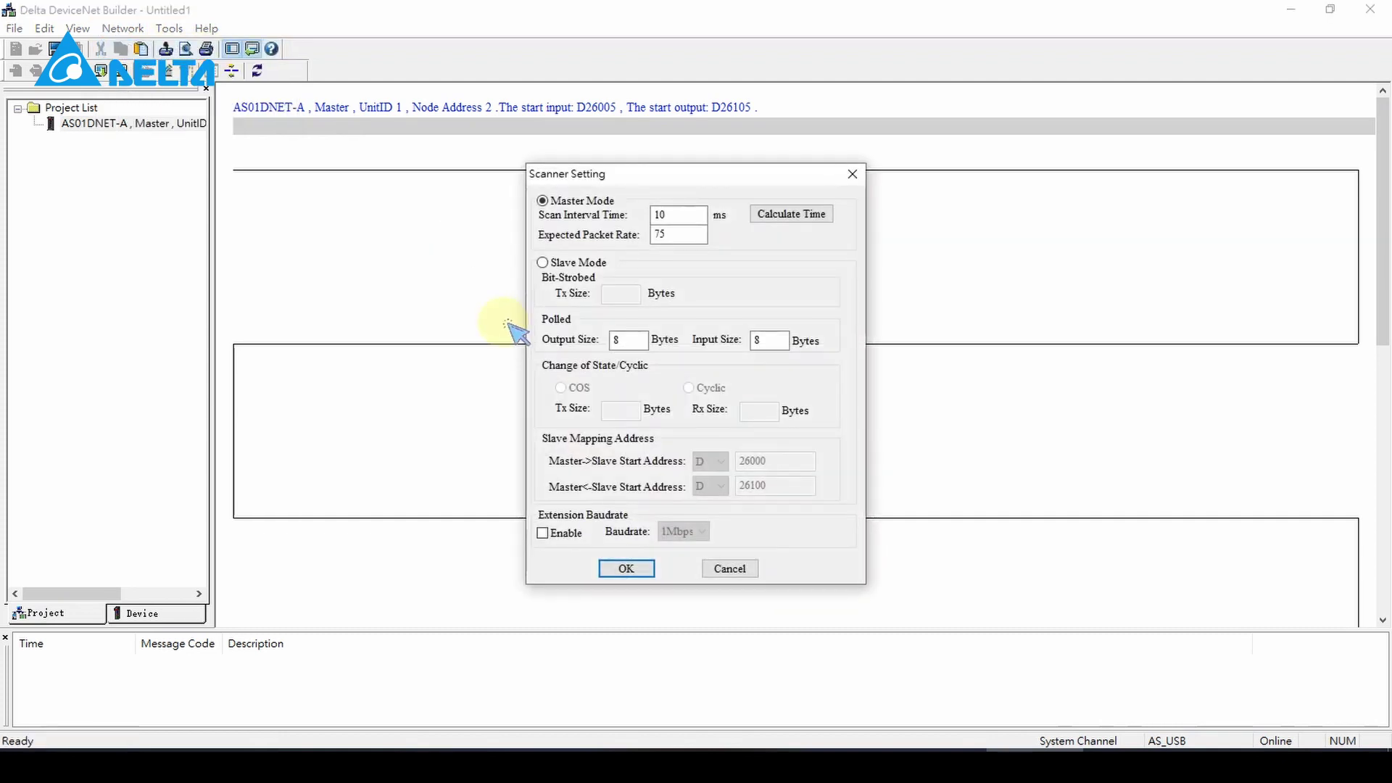
click(561, 262)
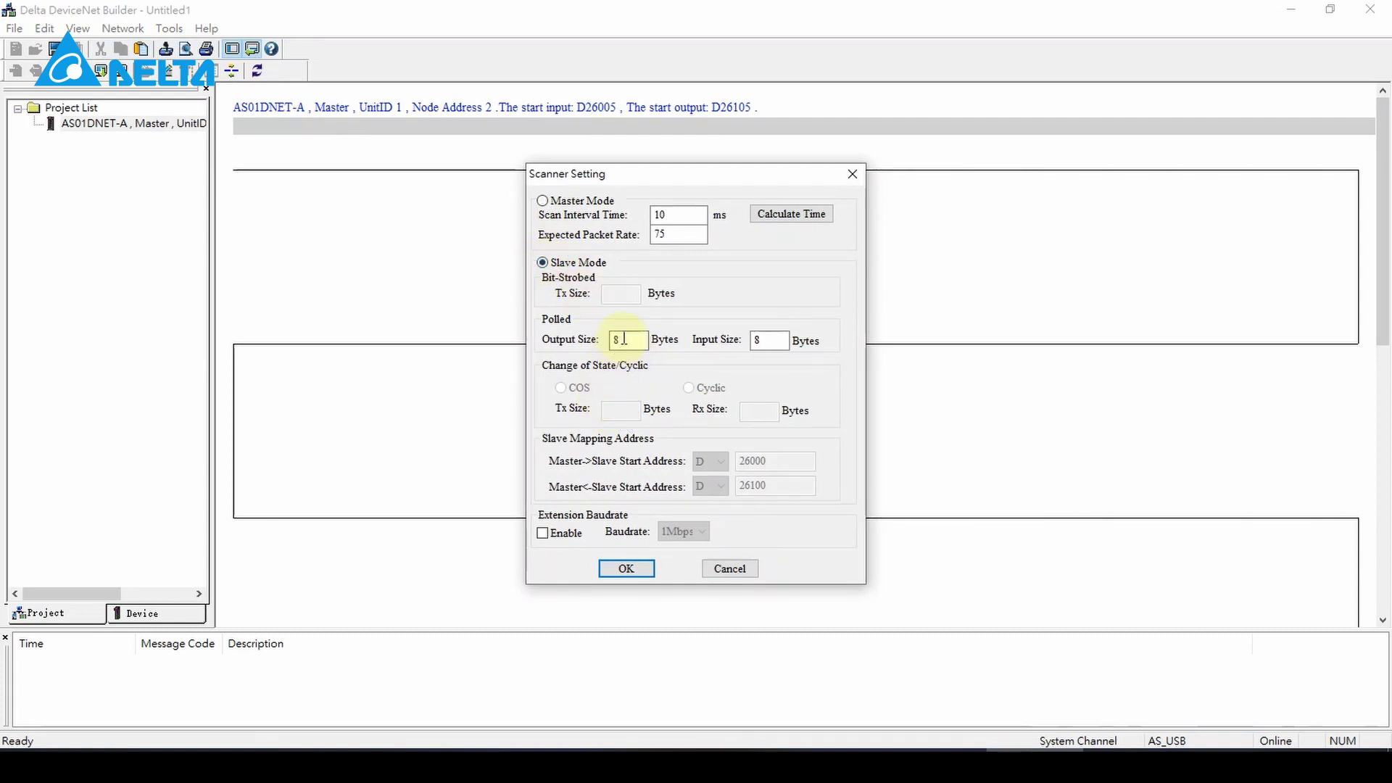
double_click(638, 341)
text(30)
double_click(758, 340)
text(30)
click(628, 568)
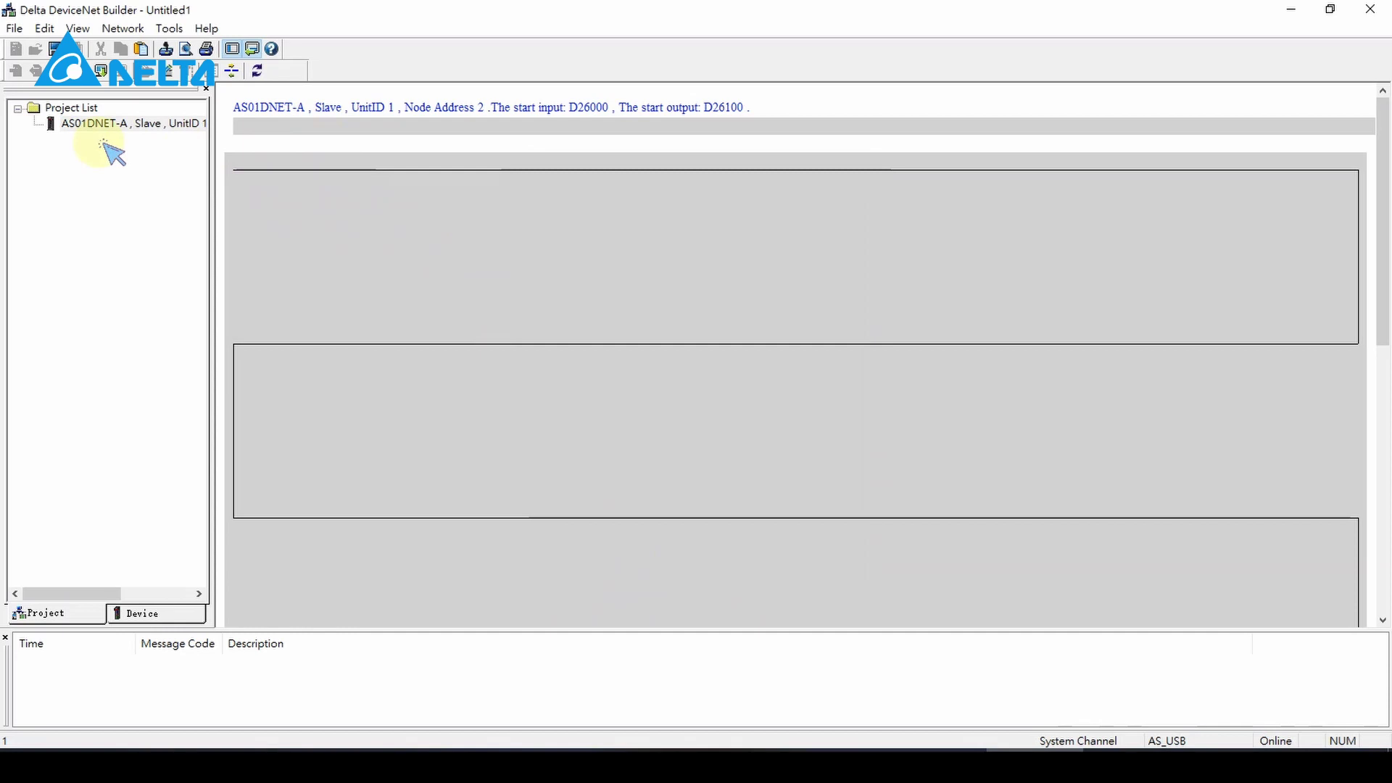
- Download the slave scanner settings to the AS01DNET-A, allowing the PLC to stop and return to the running state
click(111, 72)
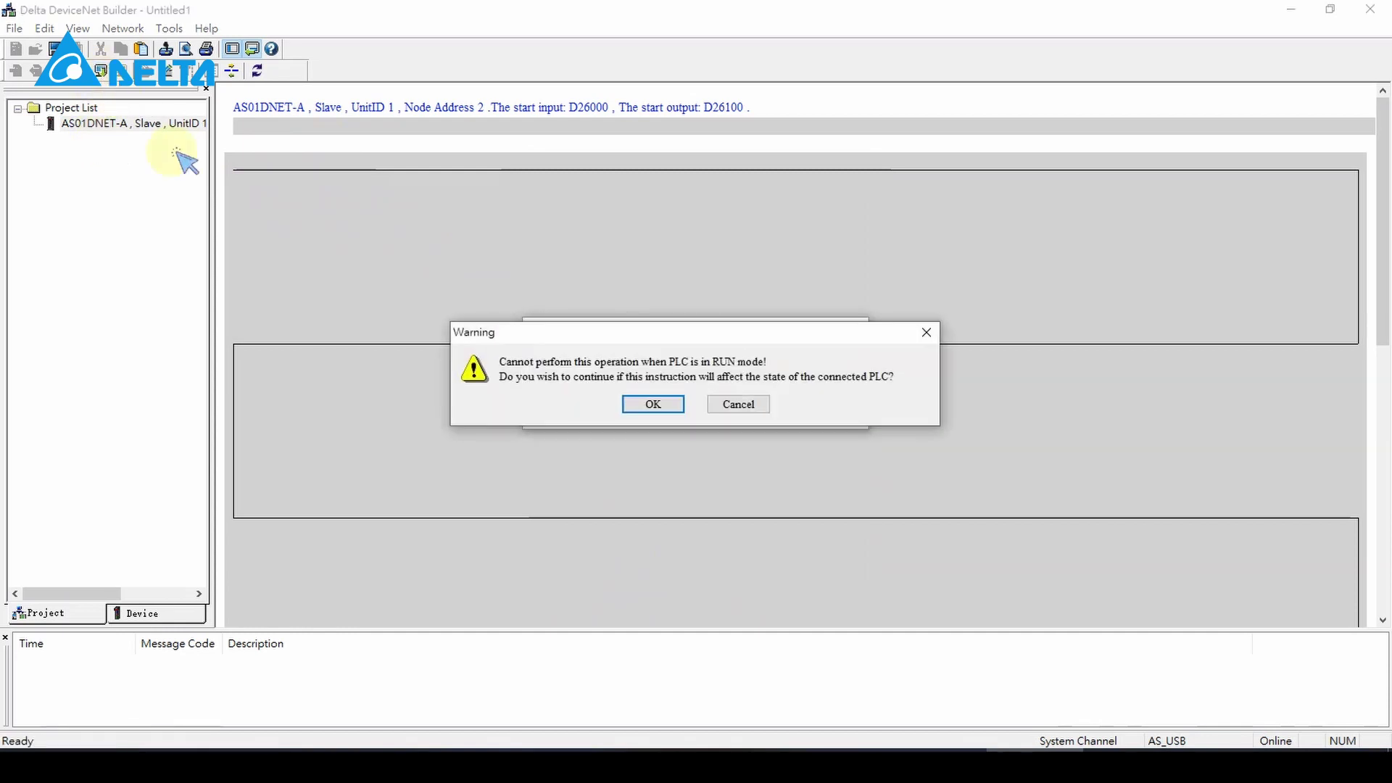
click(649, 403)
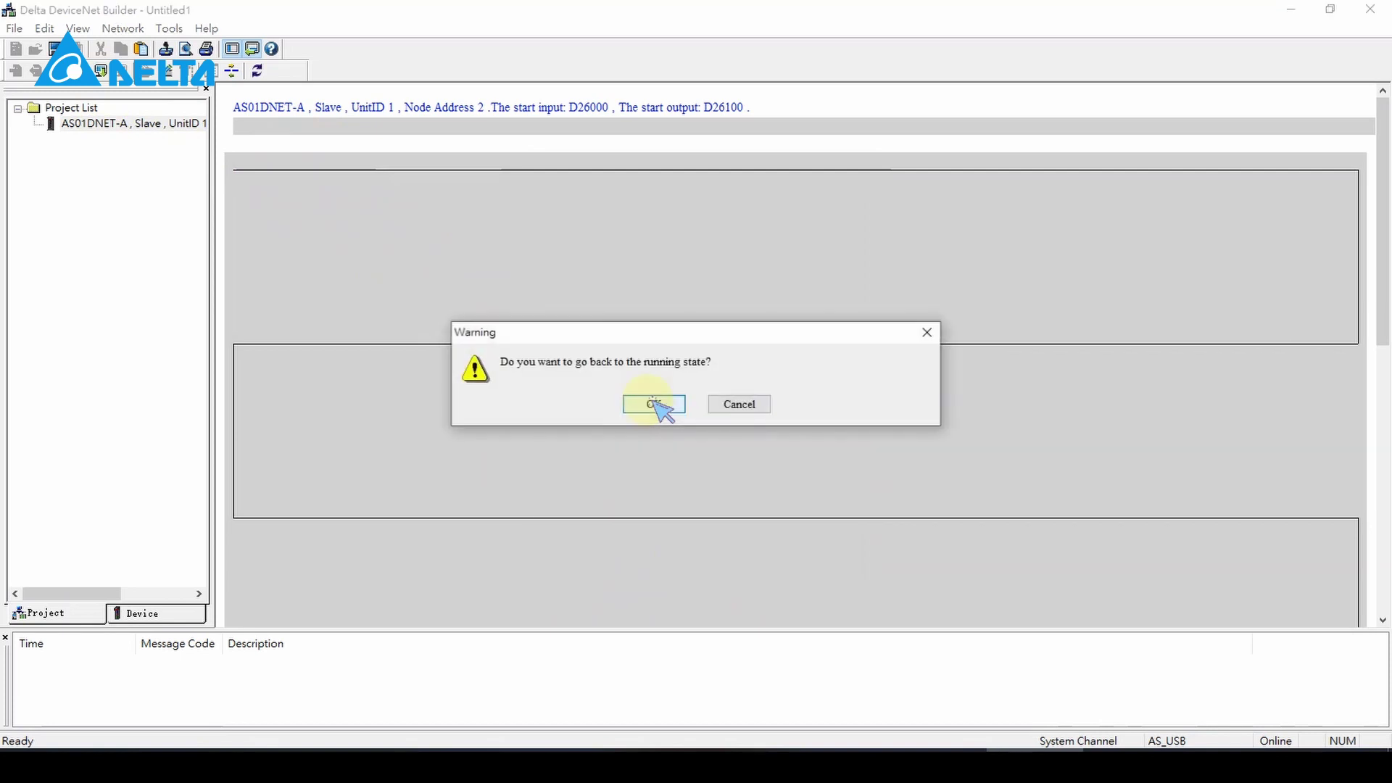
click(654, 404)
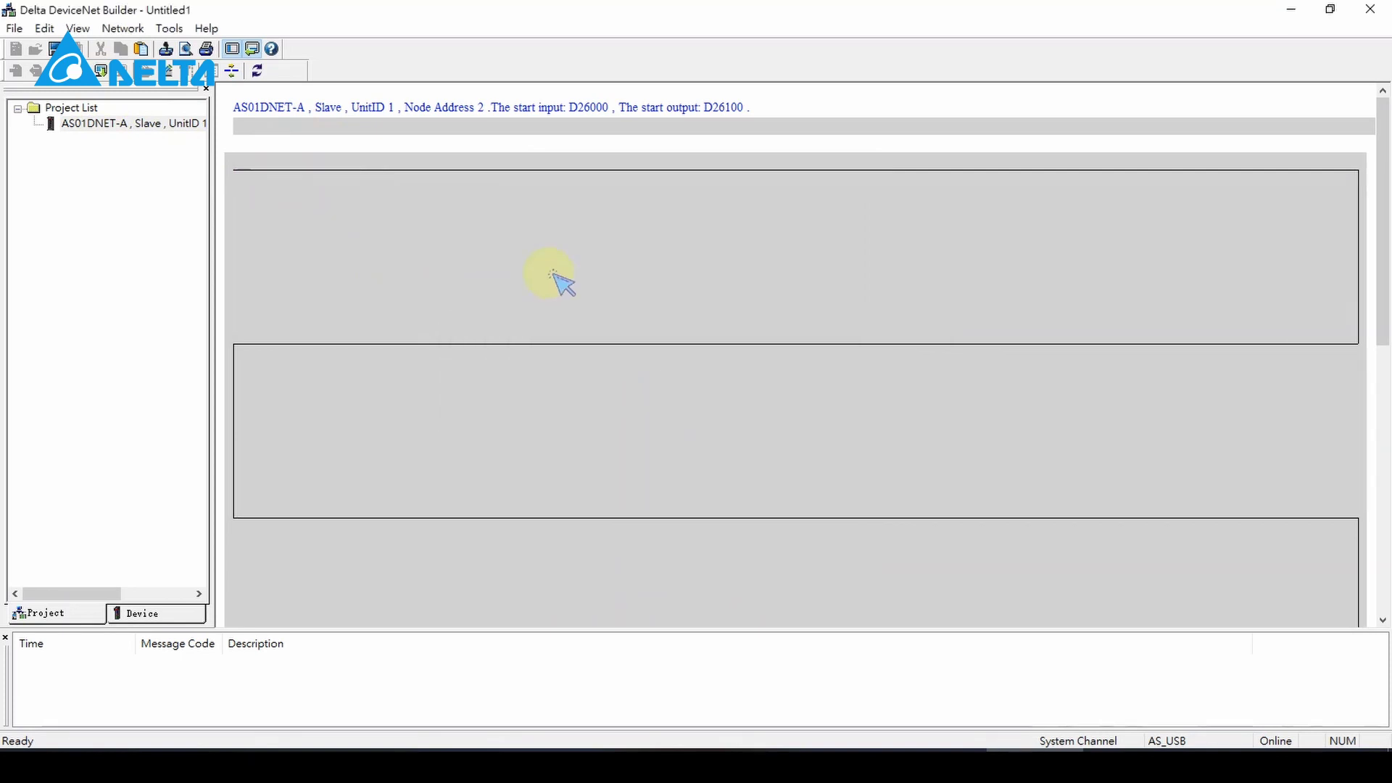
- Take DeviceNet Builder offline and close it without saving changes
click(74, 79)
click(75, 83)
click(77, 81)
click(462, 214)
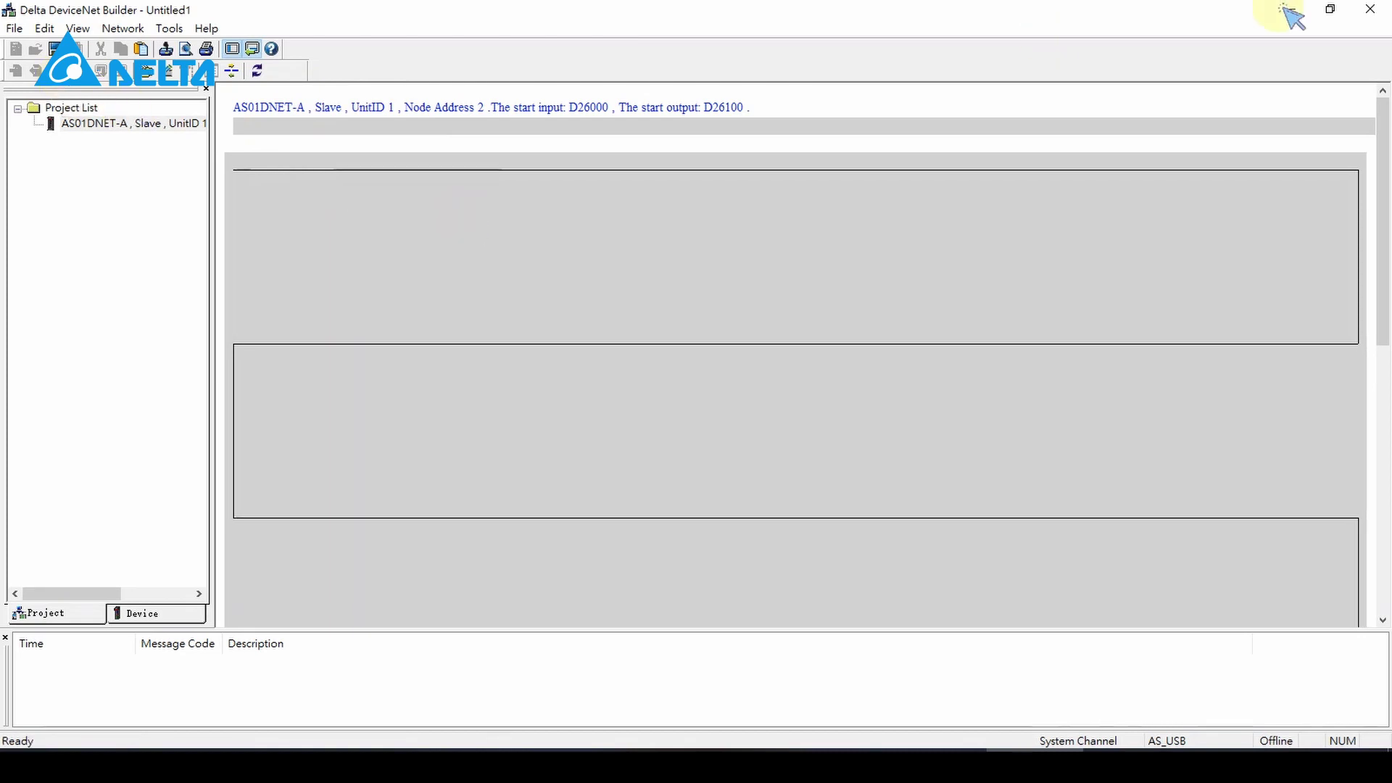
click(1384, 10)
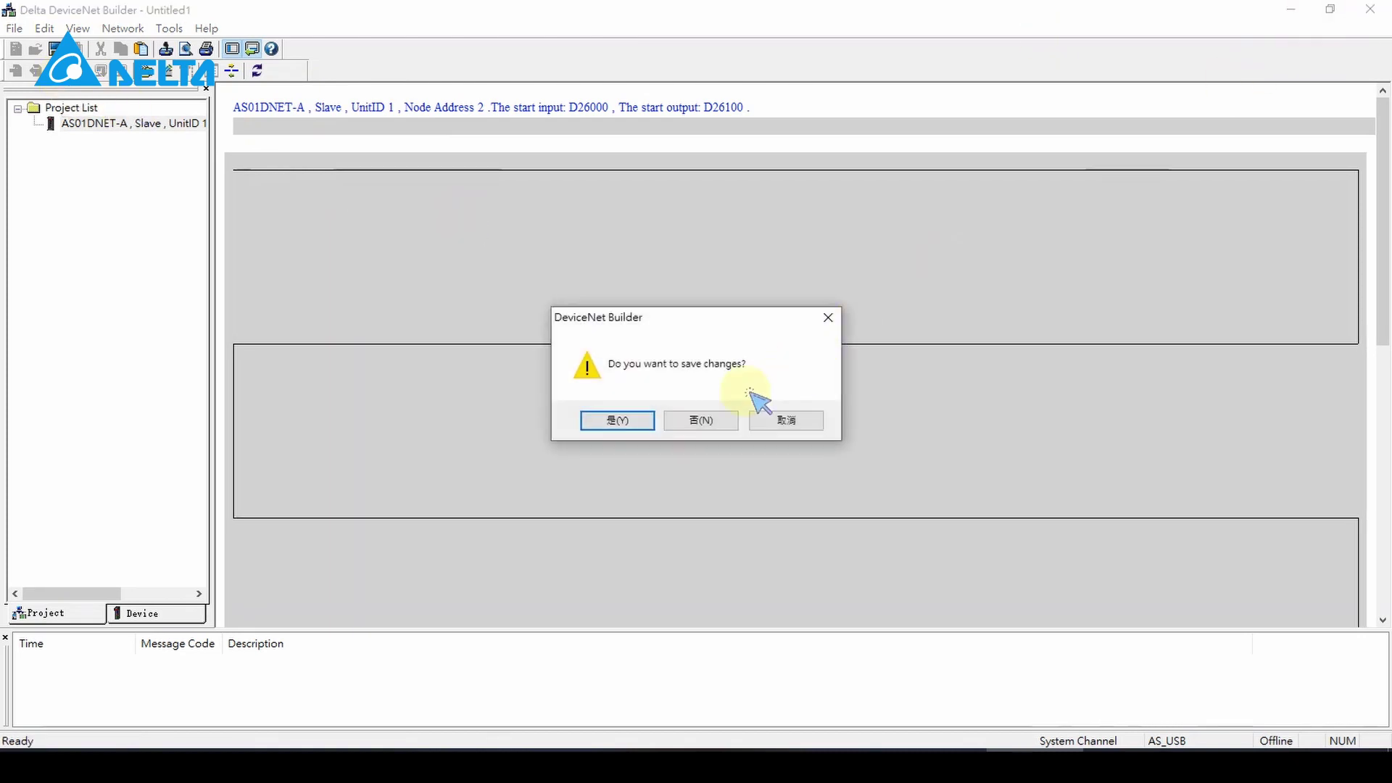
click(704, 419)
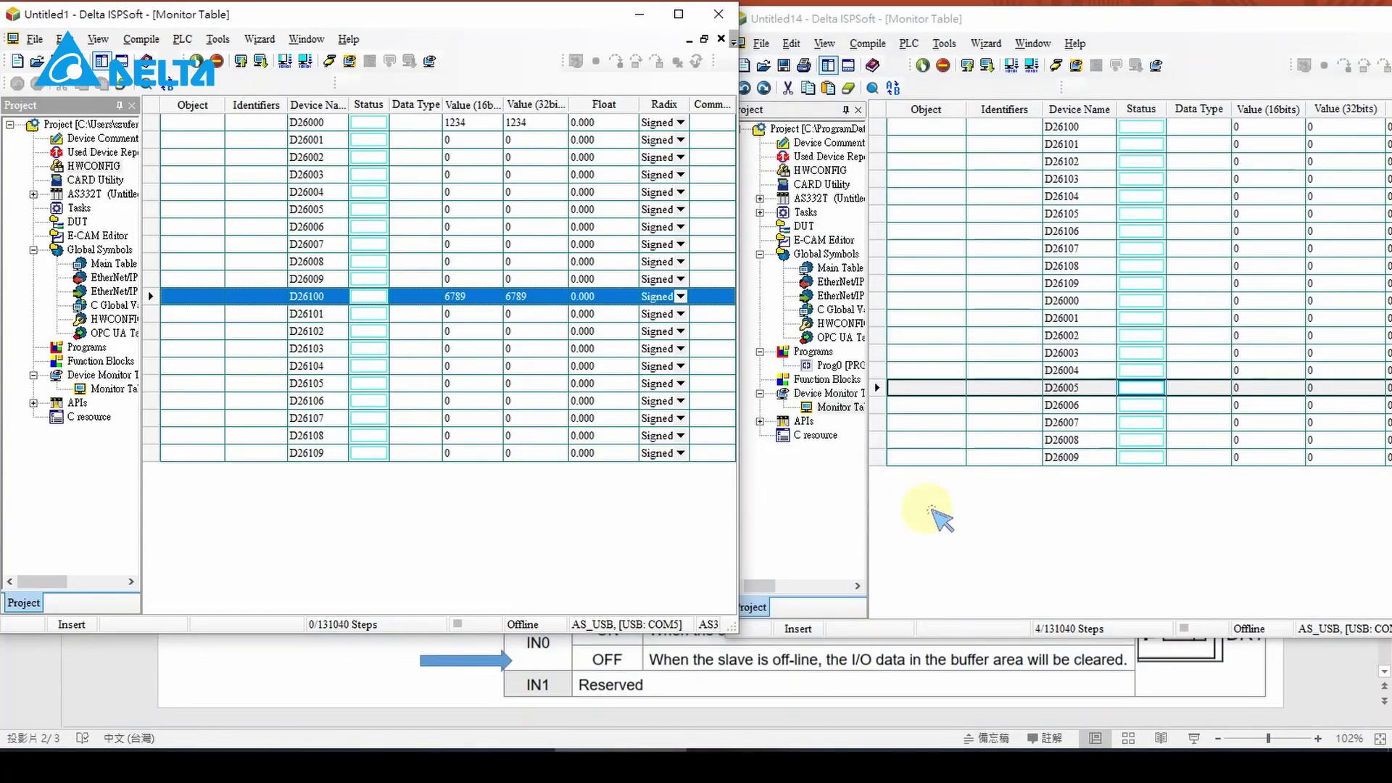
- Switch to the Untitled14 project in ISPSoft and open its HWCONFIG hardware configuration
click(964, 521)
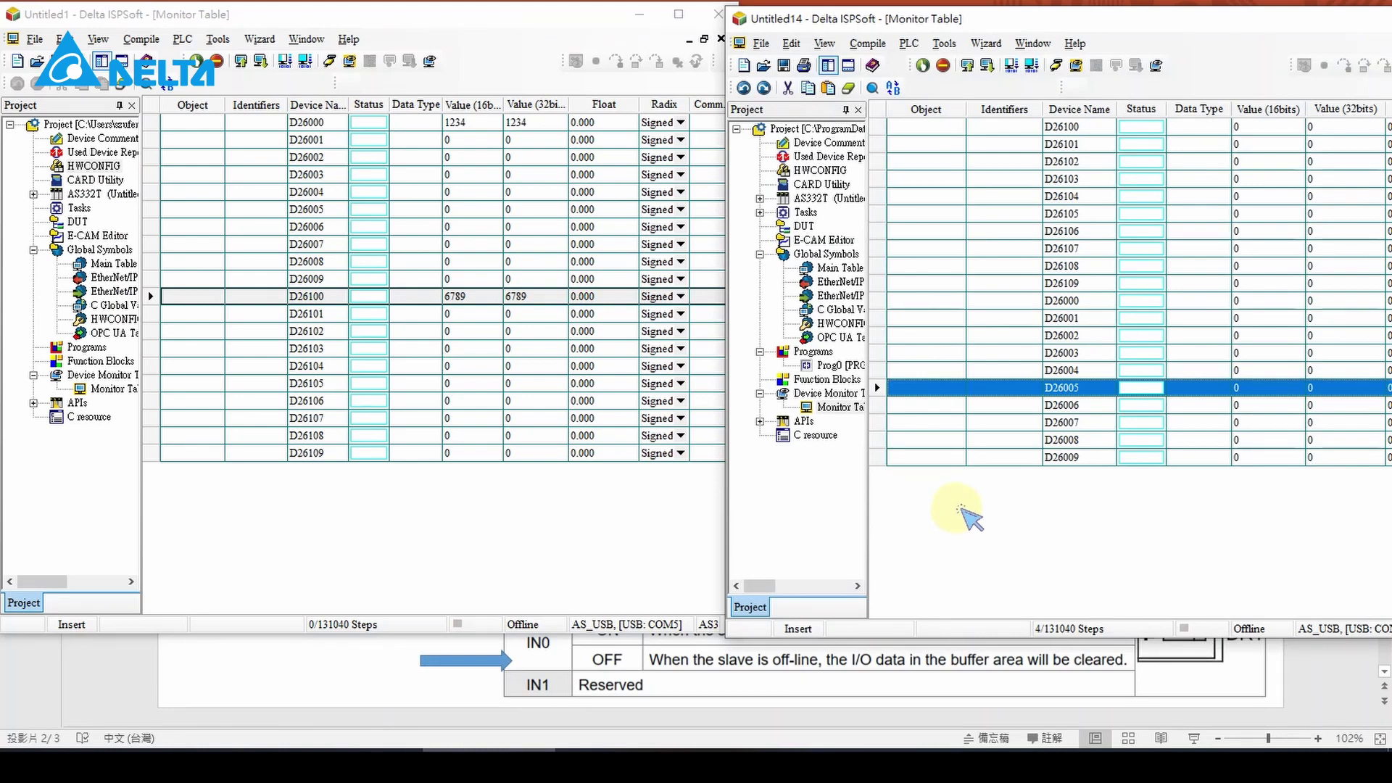
click(832, 174)
click(834, 175)
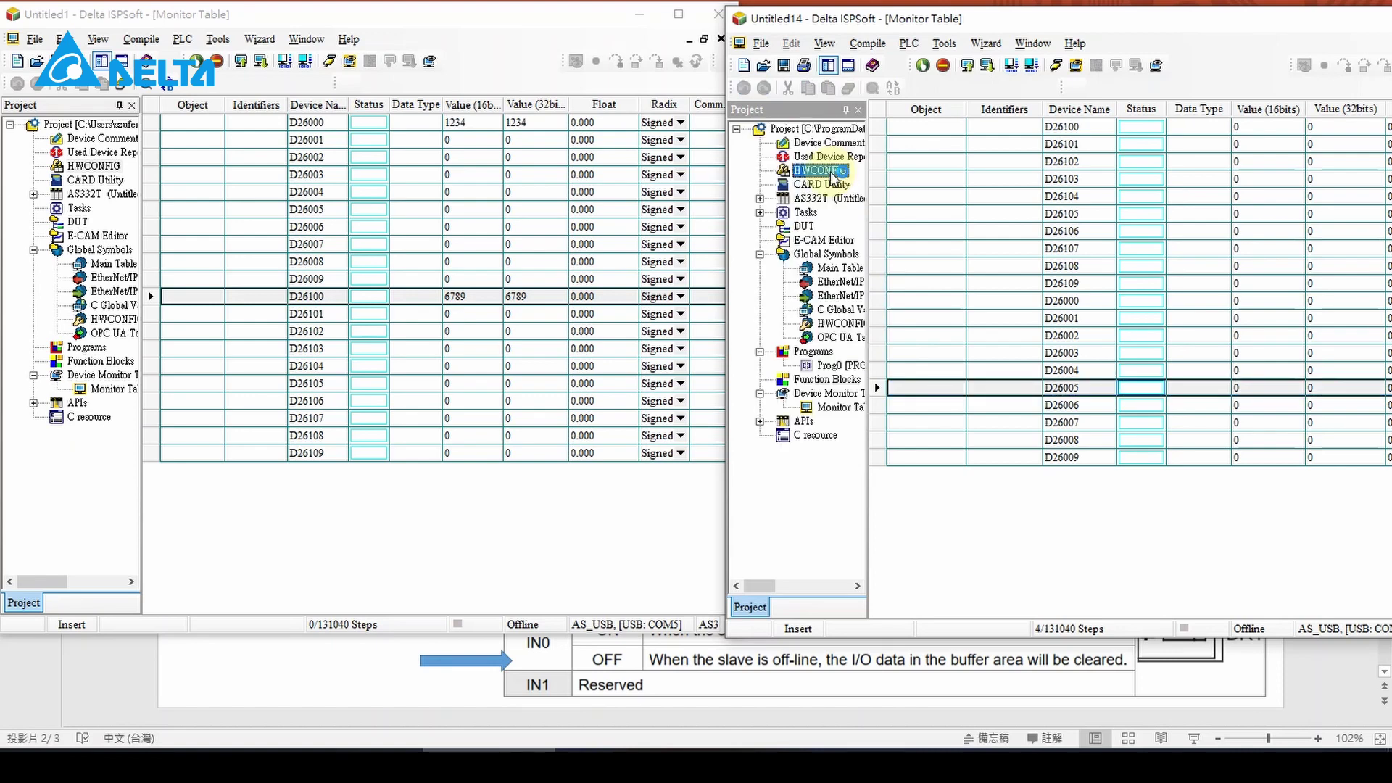
double_click(832, 175)
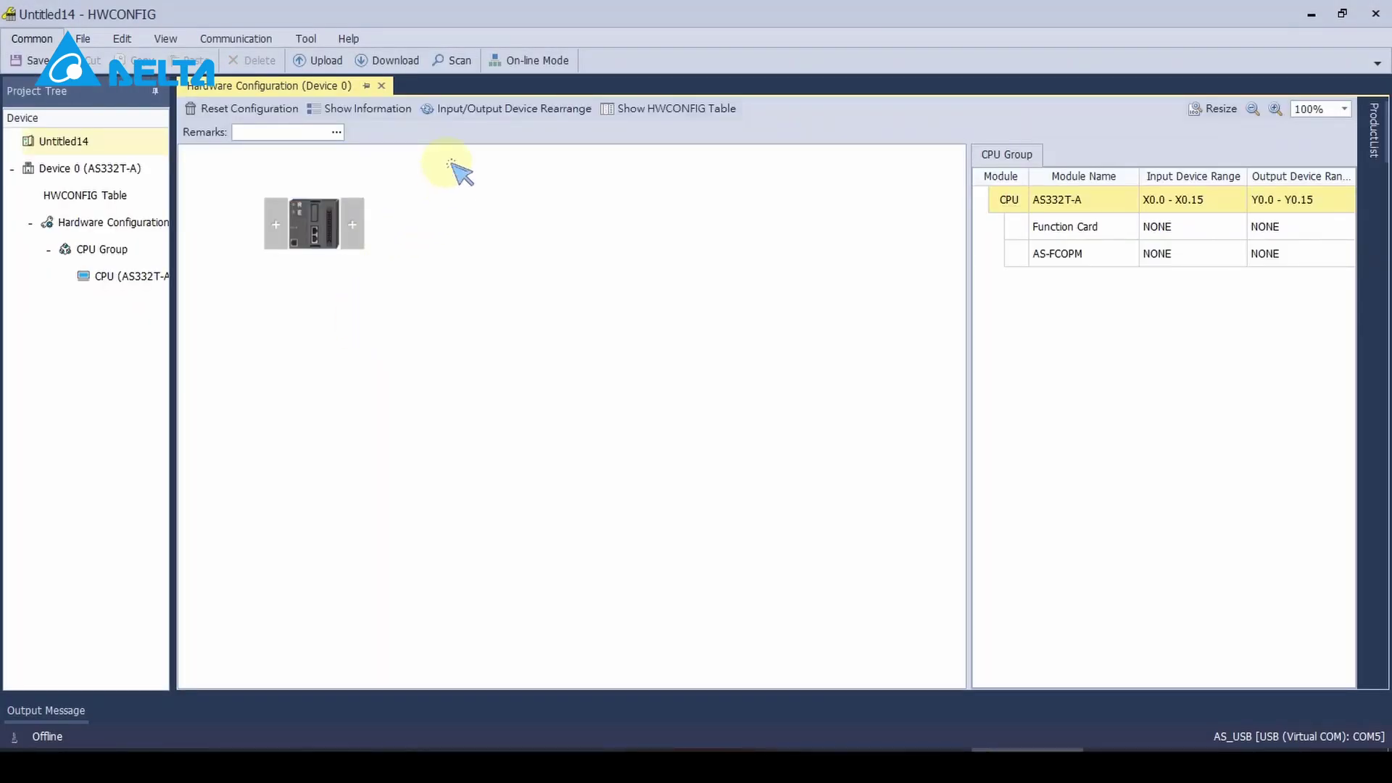
- Scan the hardware of the Untitled14 project, including the module parameters, and accept the scanned configuration
click(463, 62)
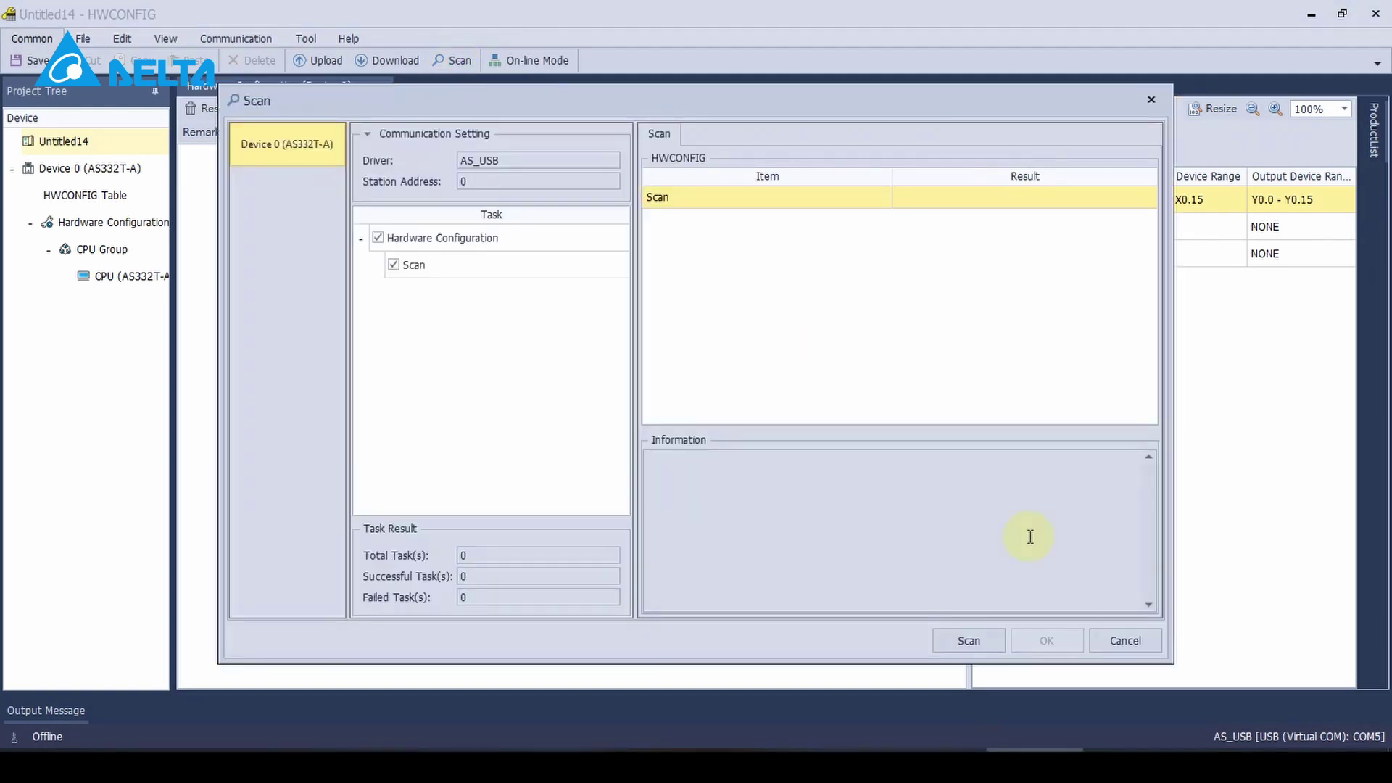
click(972, 641)
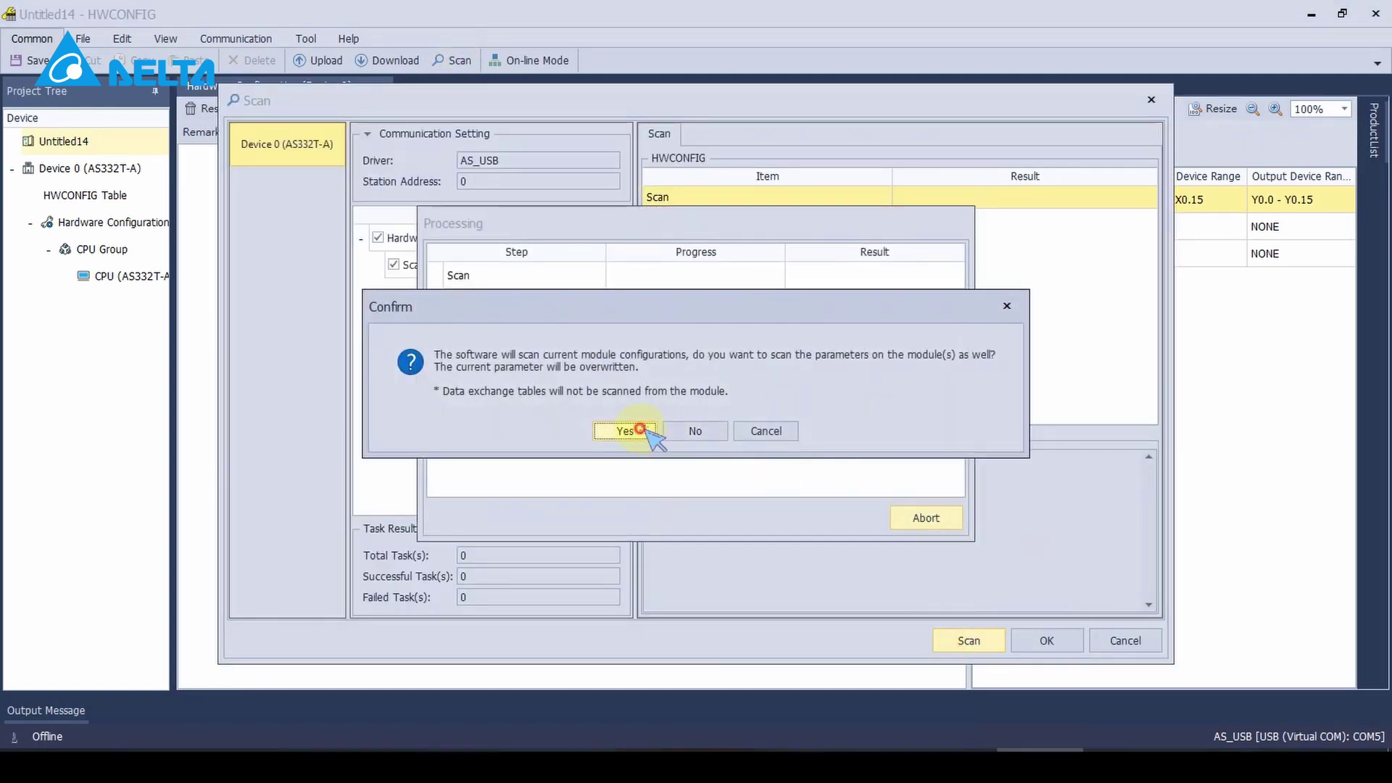
click(627, 433)
click(1047, 640)
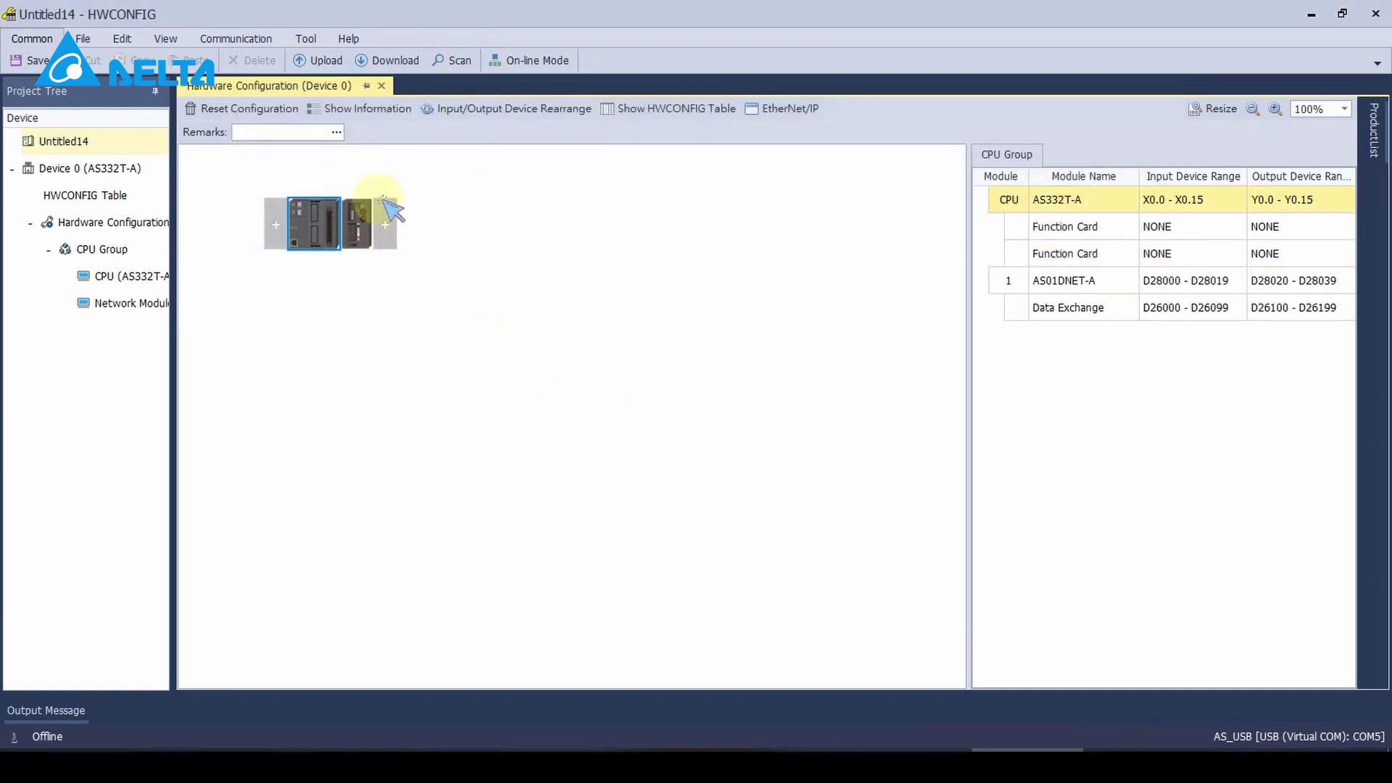
- Download the scanned hardware configuration of Untitled14 to the PLC, allowing PLC execution to be stopped, and close the download dialog
click(390, 60)
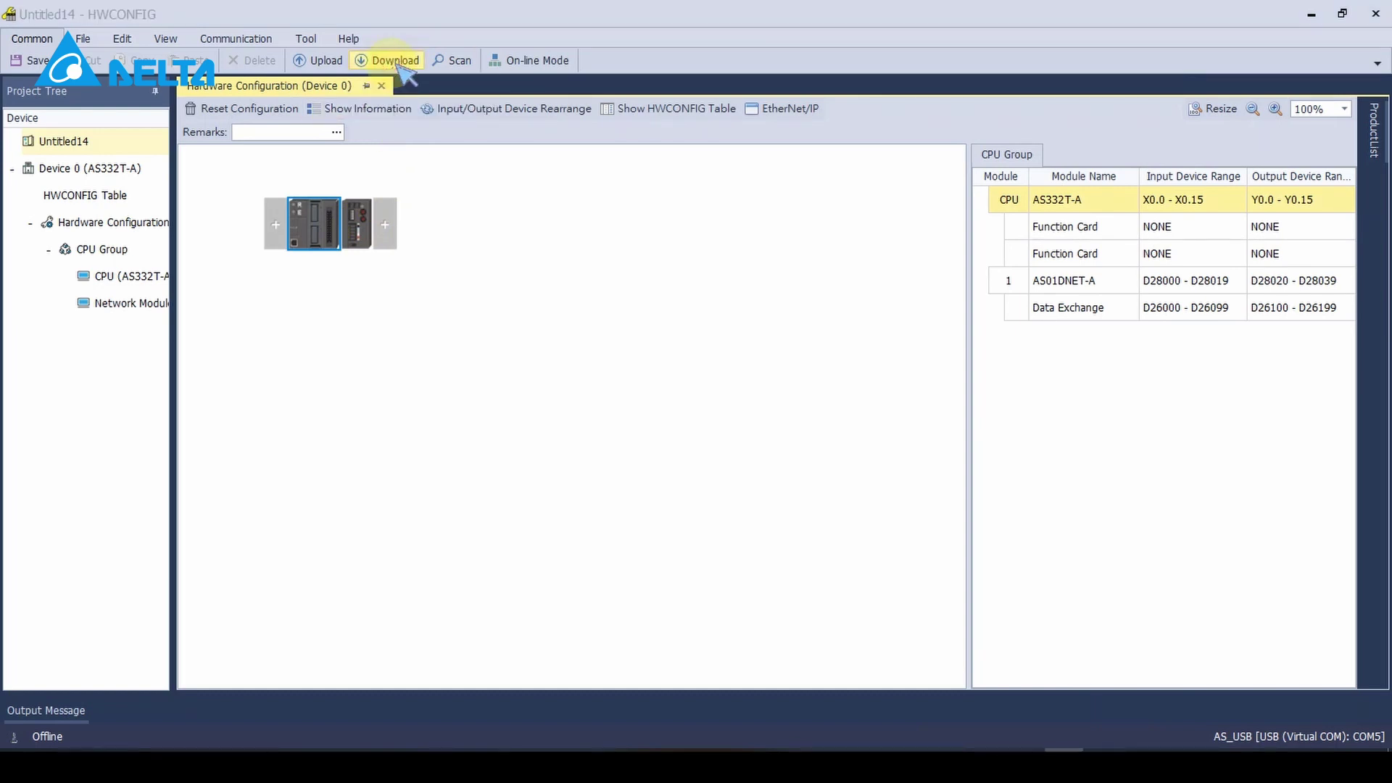
click(1044, 641)
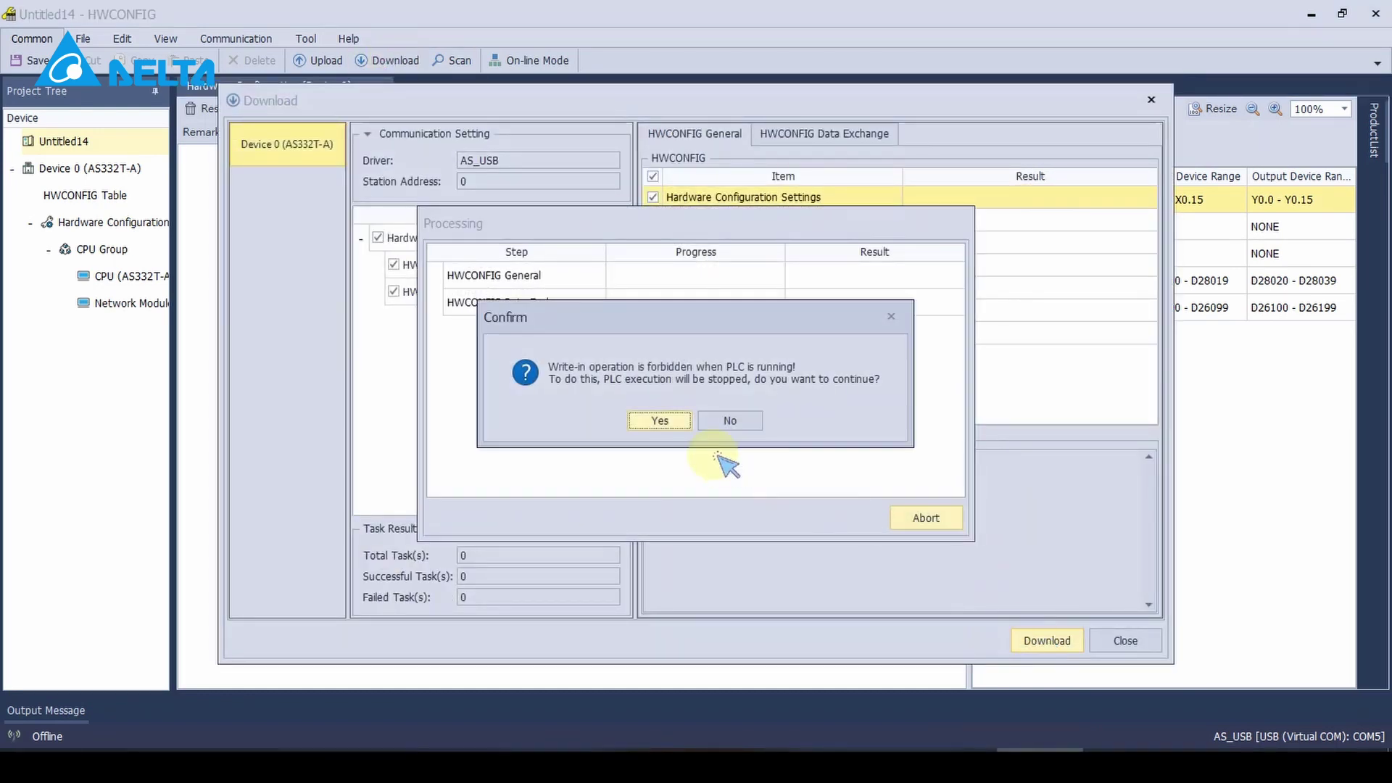
click(656, 416)
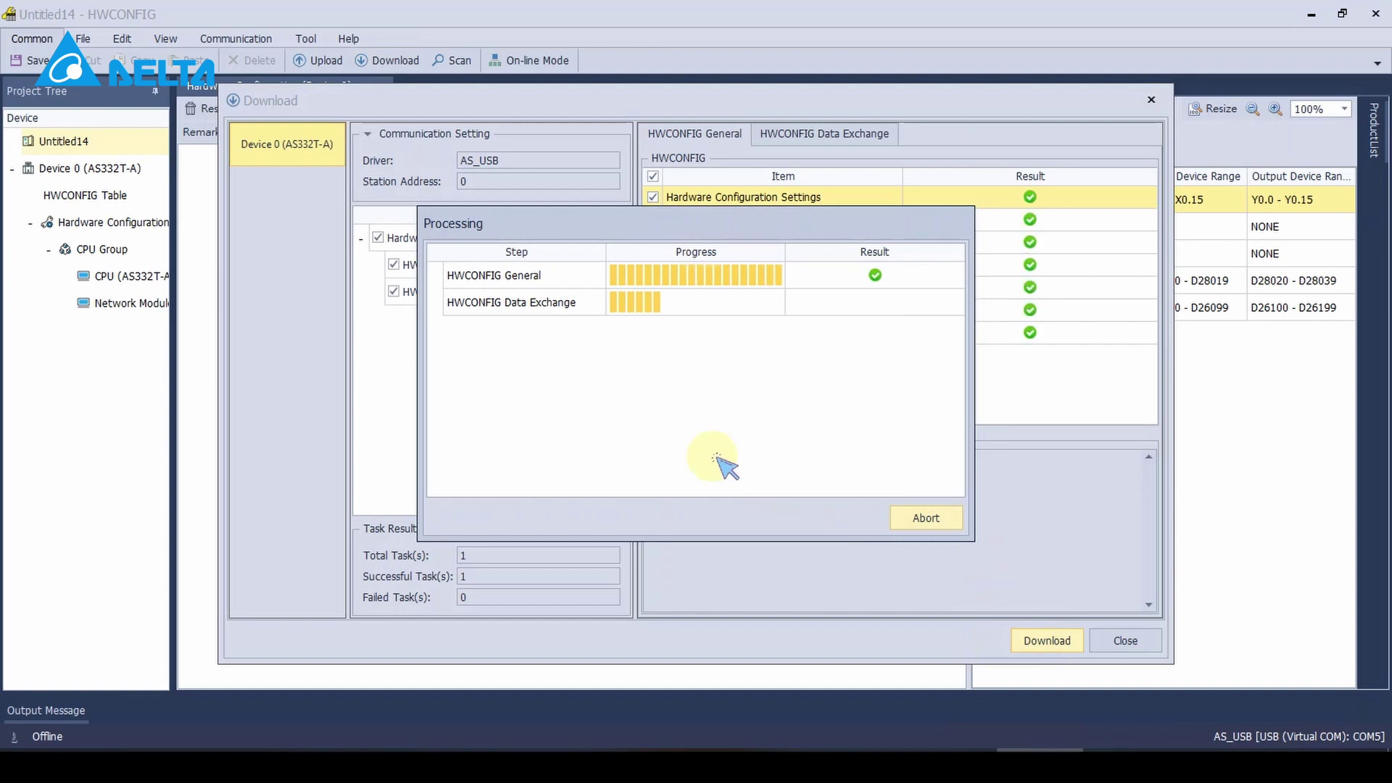
click(661, 419)
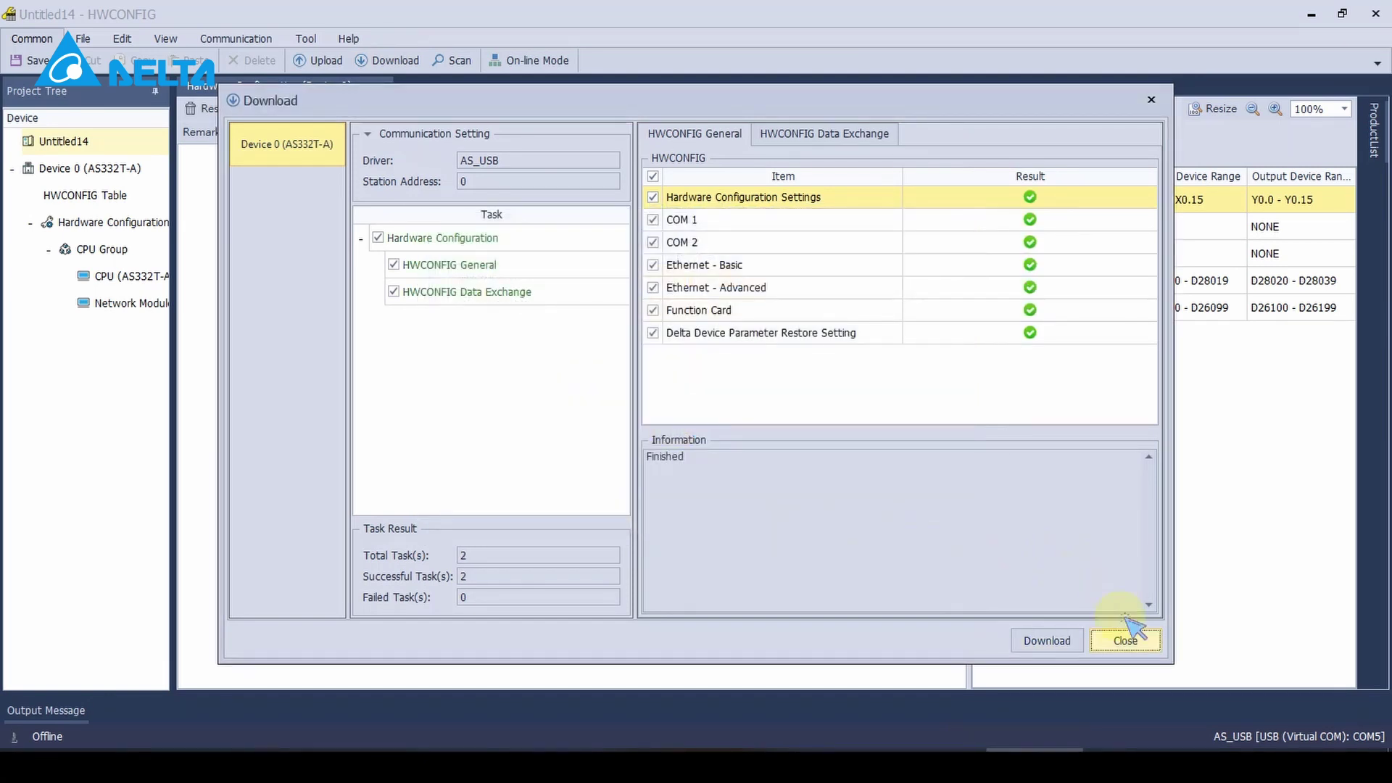
click(1124, 640)
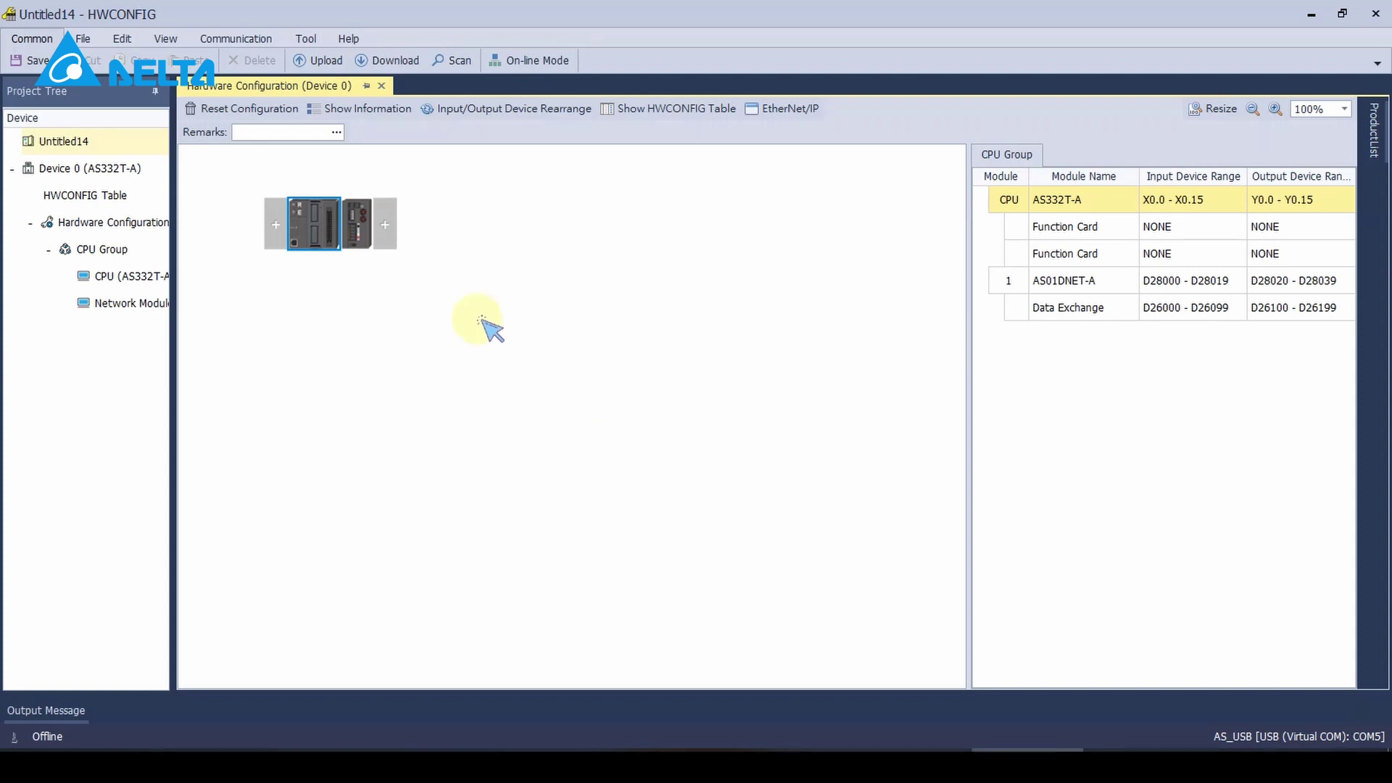
- Launch DeviceNet Builder for the AS01DNET-A module, saving the project changes first
click(360, 236)
right_click(364, 238)
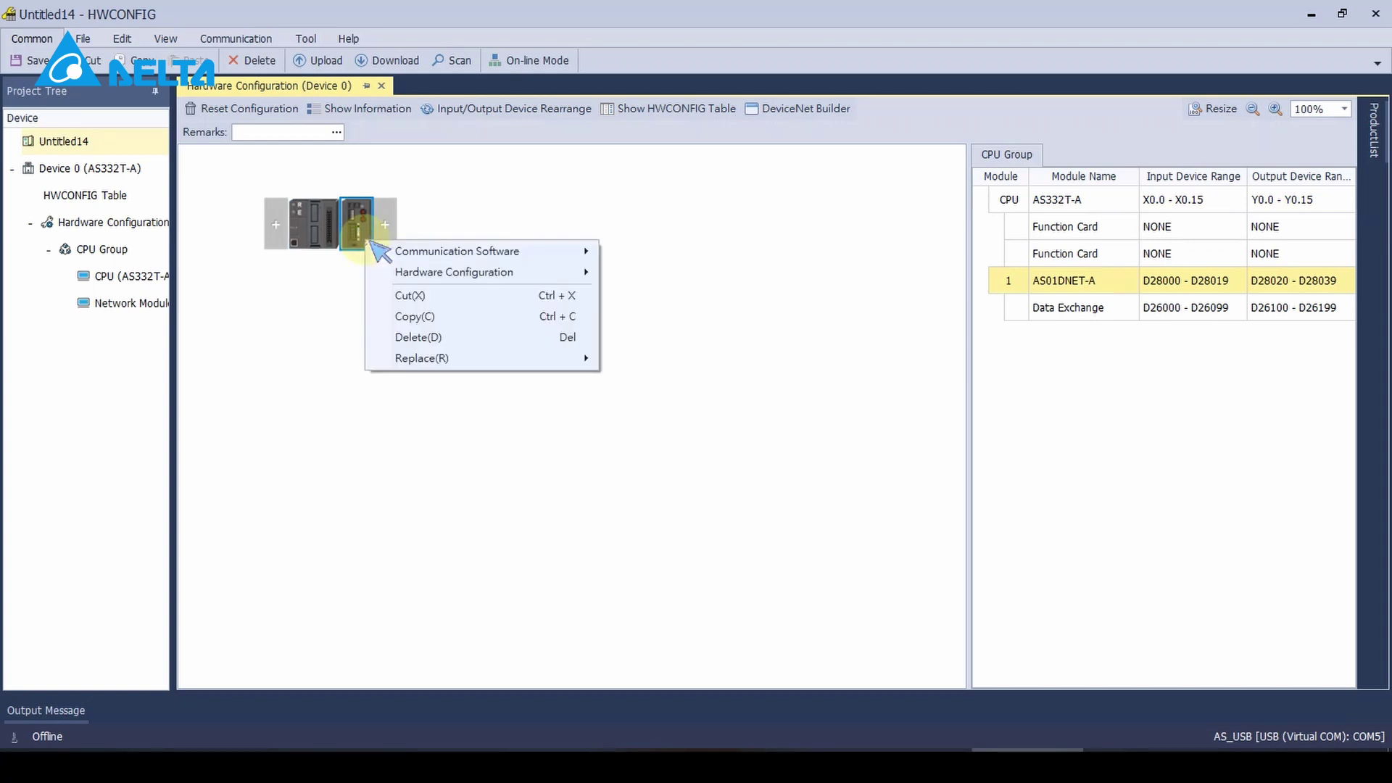
mouse_move(417, 251)
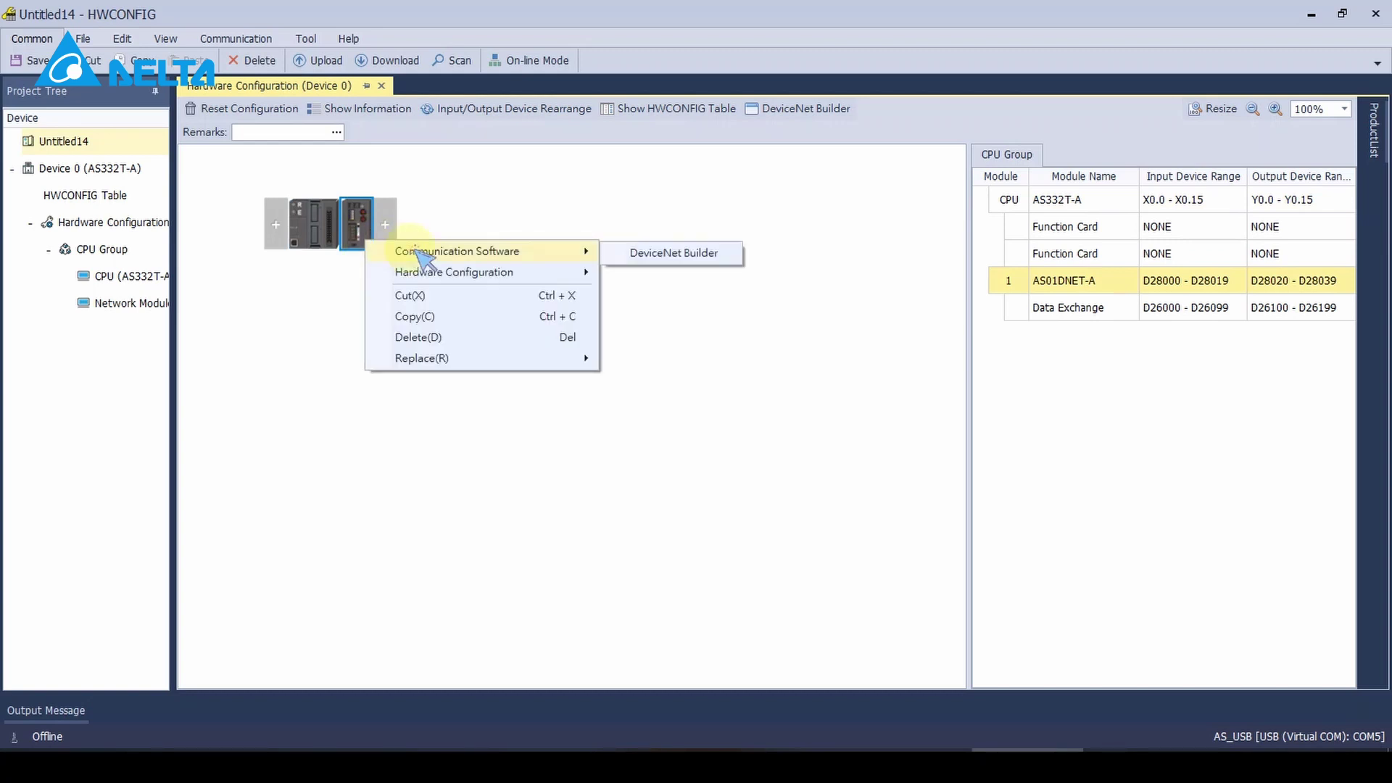
click(696, 253)
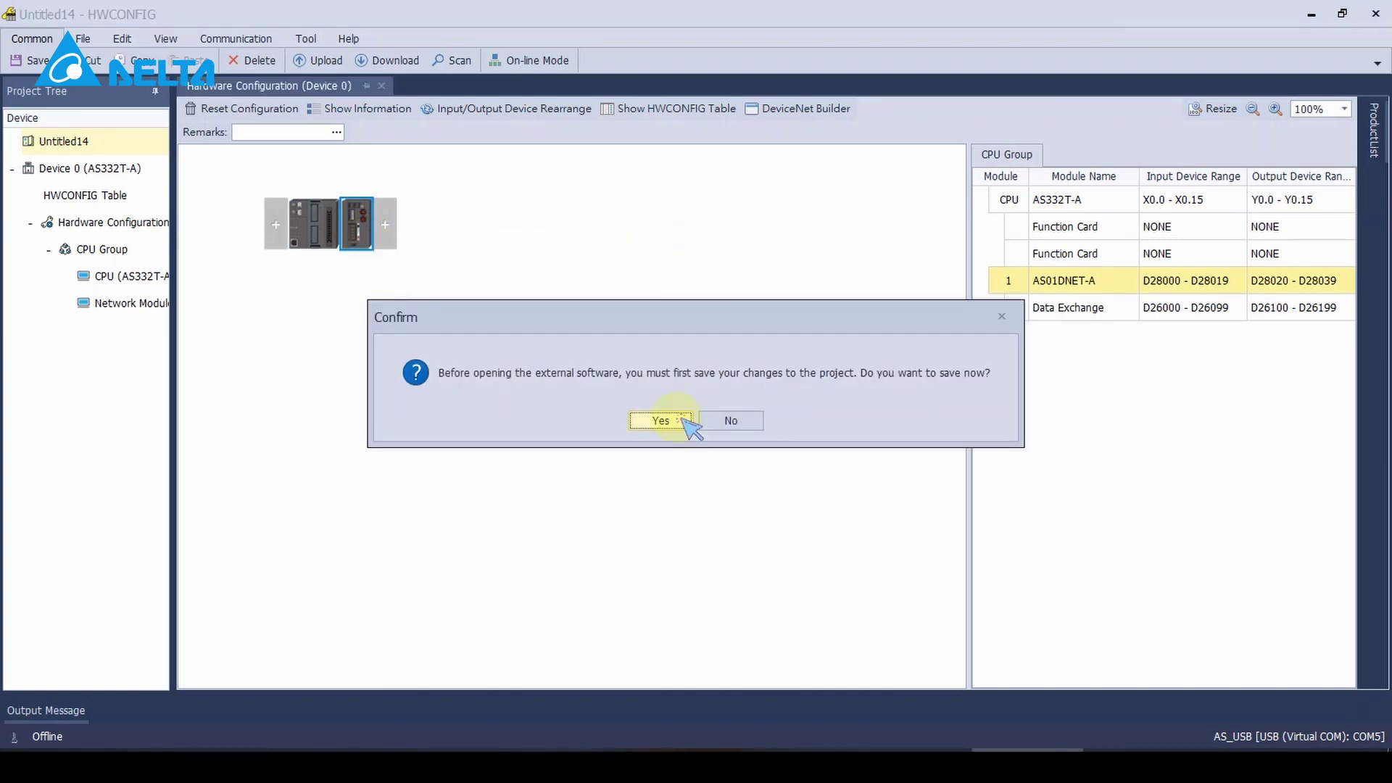
click(661, 421)
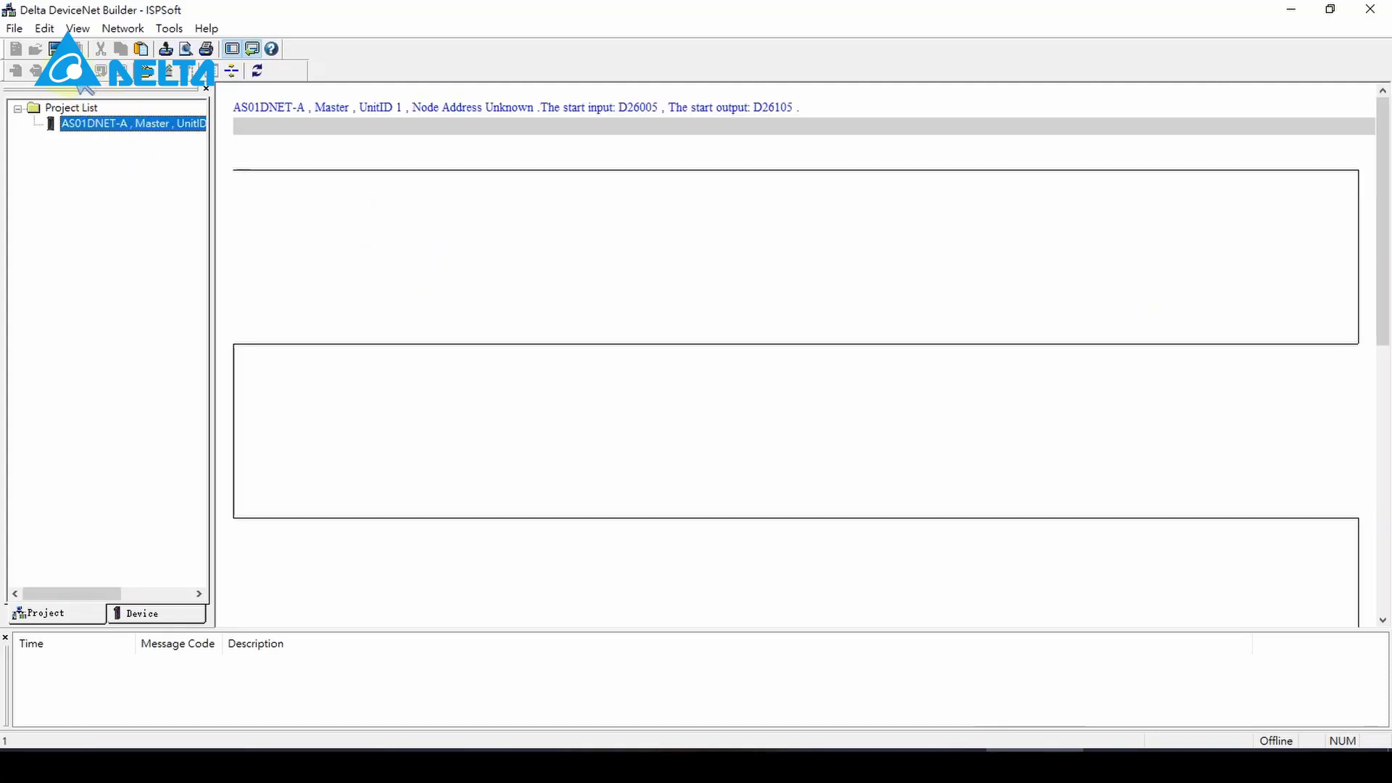
- Take DeviceNet Builder online and browse the network for nodes, ending the browse once nodes 01 and 02 are detected
click(74, 78)
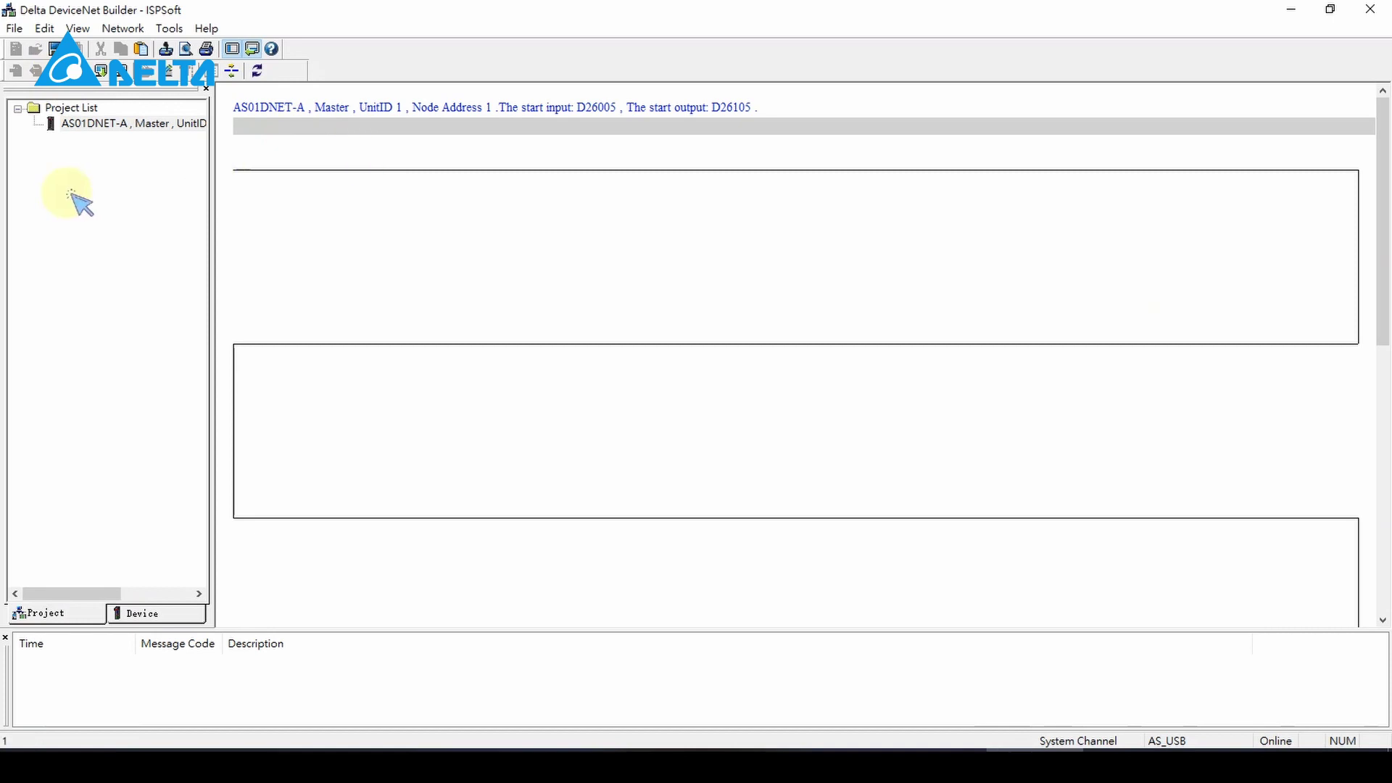
click(93, 82)
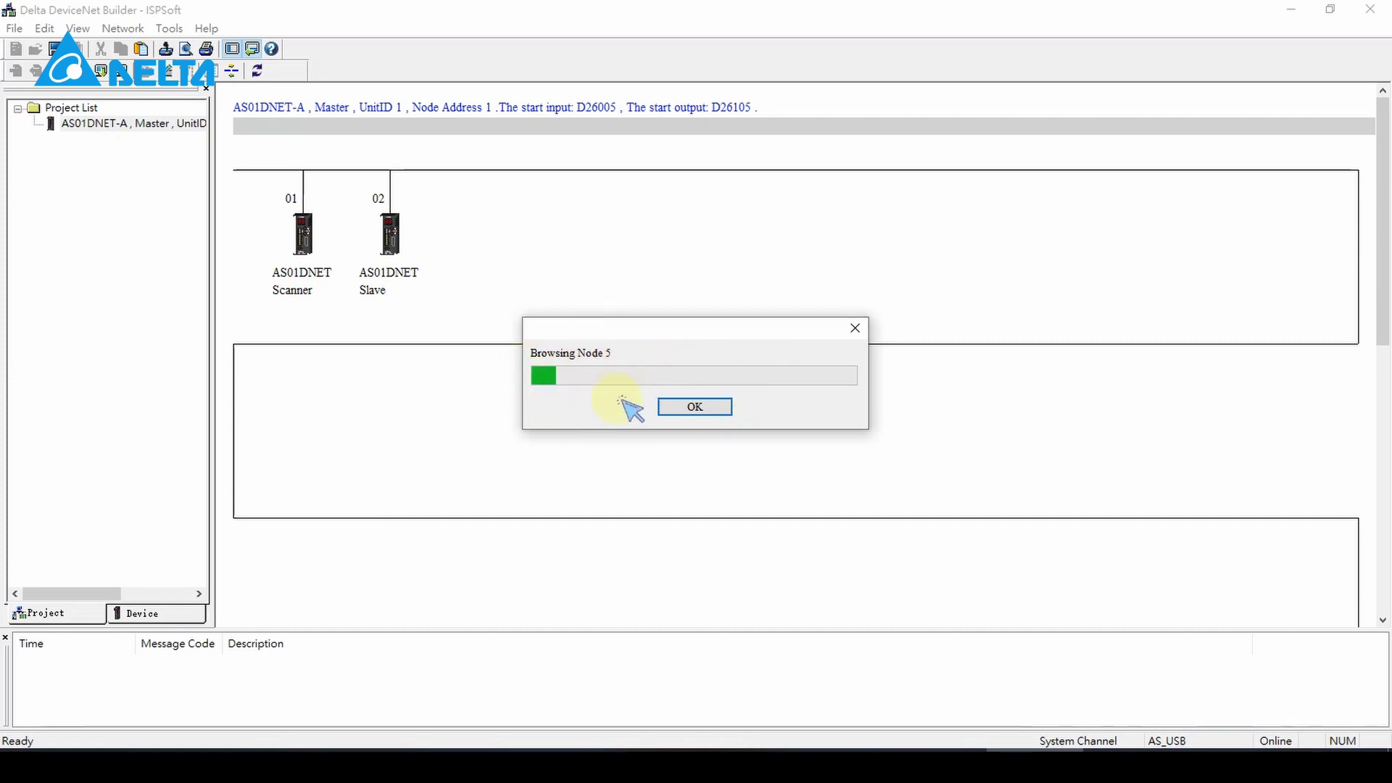
click(680, 410)
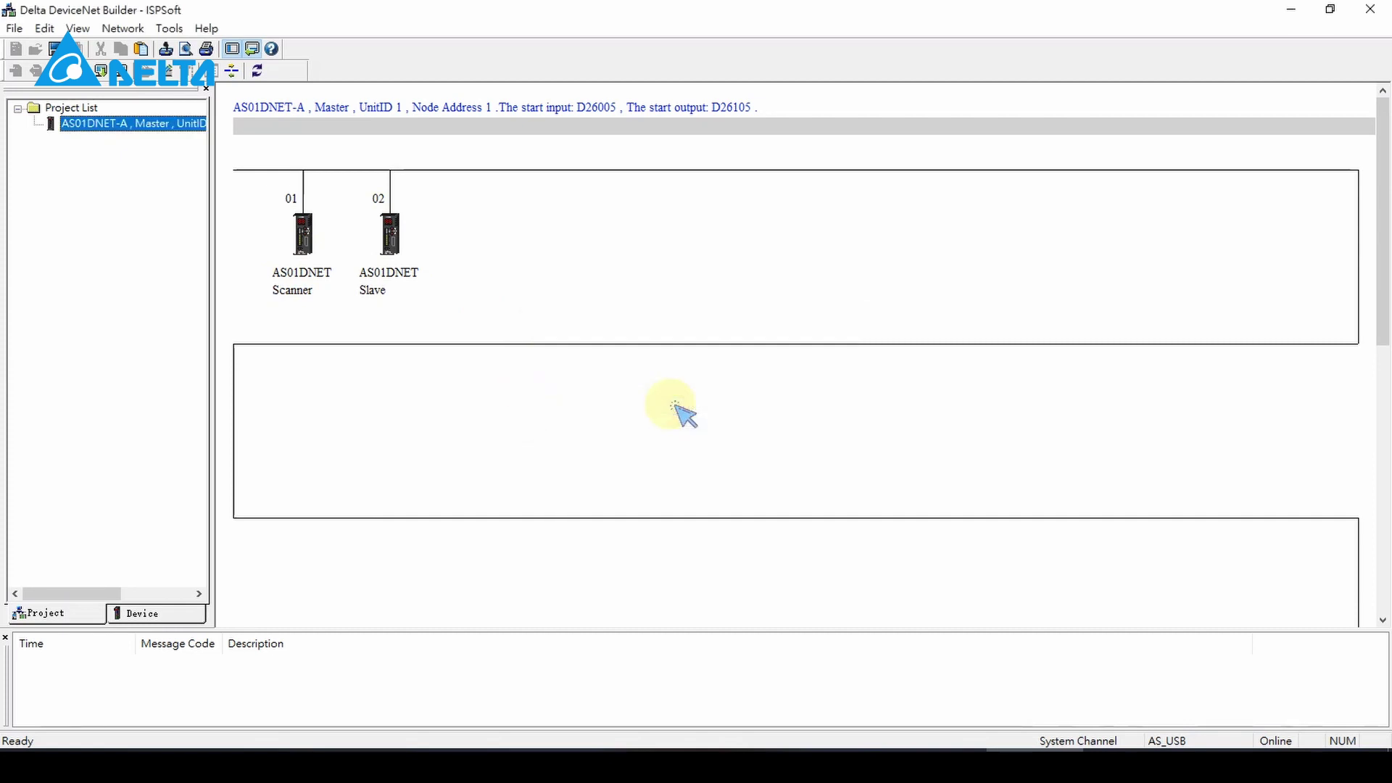
click(301, 239)
click(387, 232)
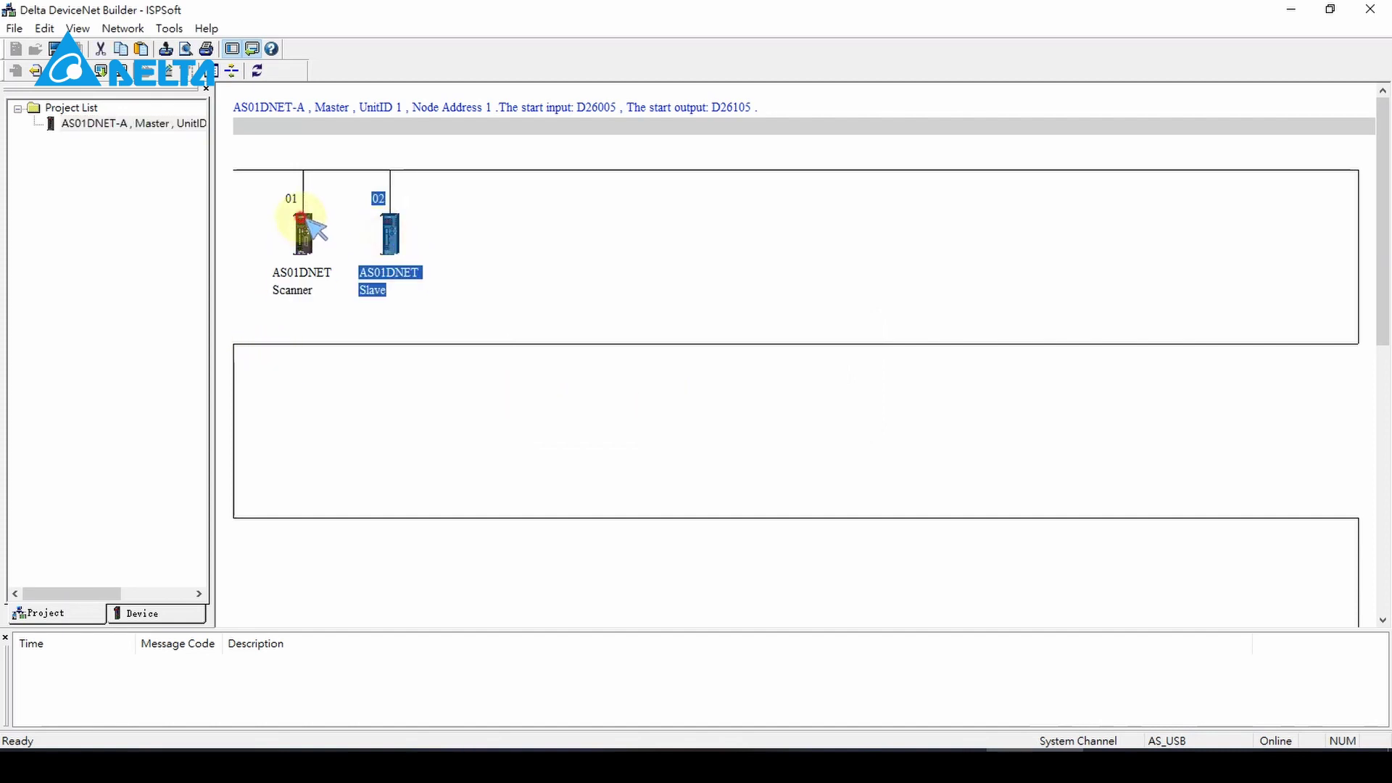
click(302, 222)
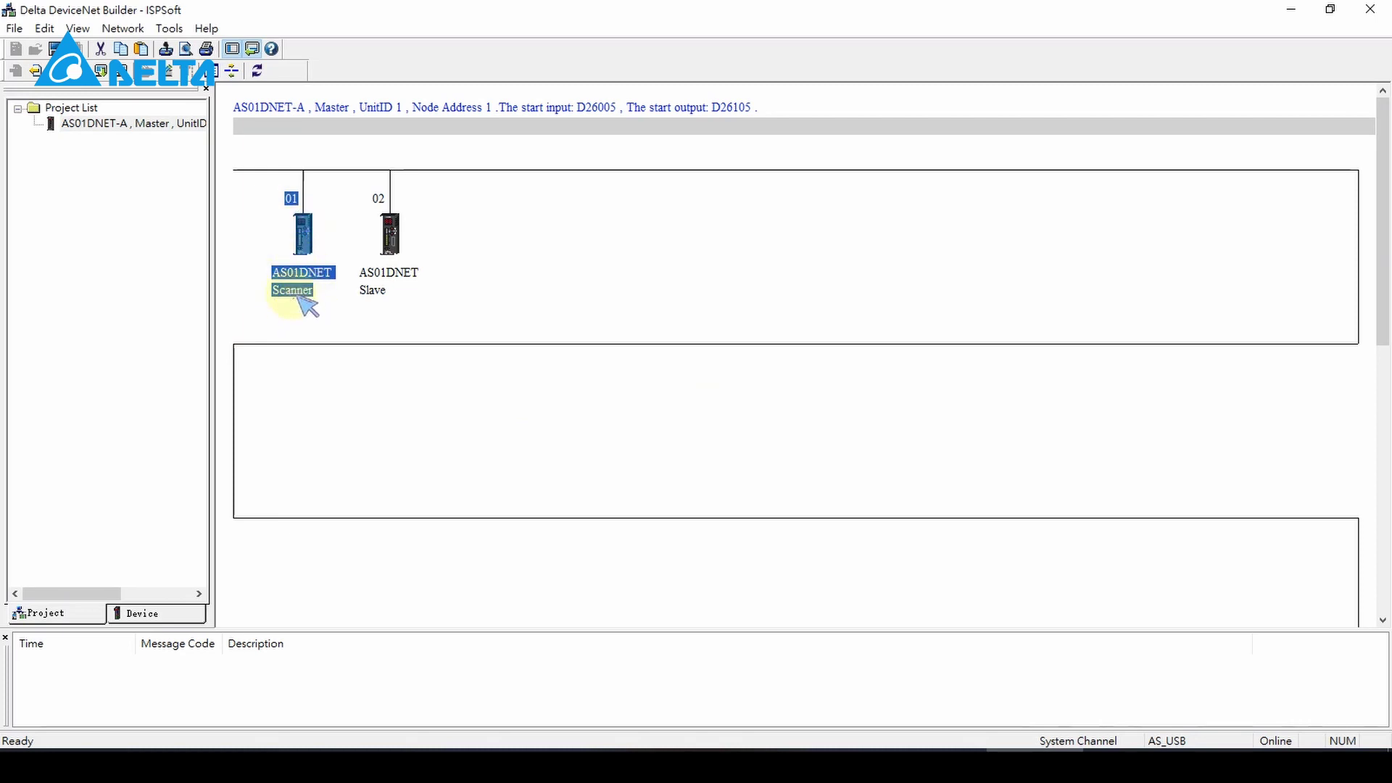
- Set the polled input size and output size of the AS01DNET Slave at node 02 to 30 bytes each
click(395, 243)
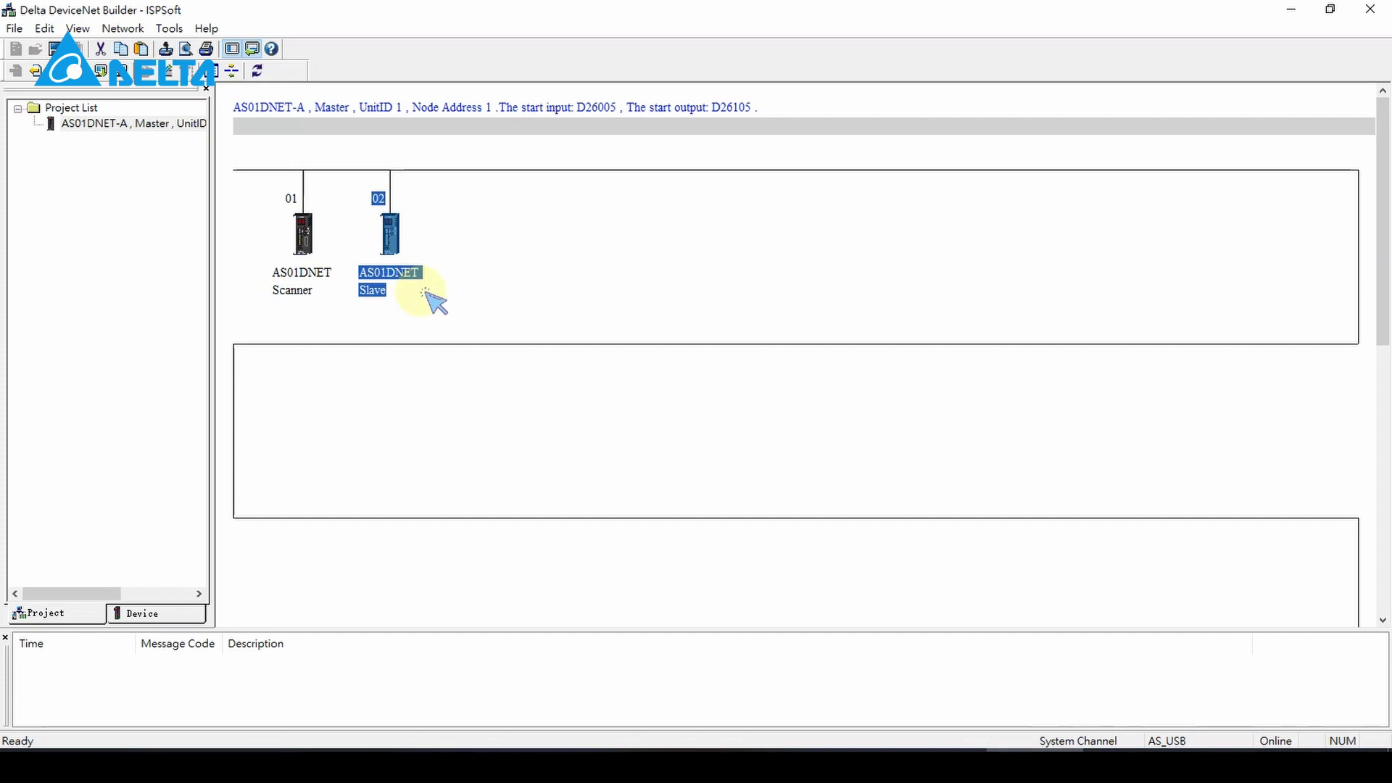
double_click(399, 243)
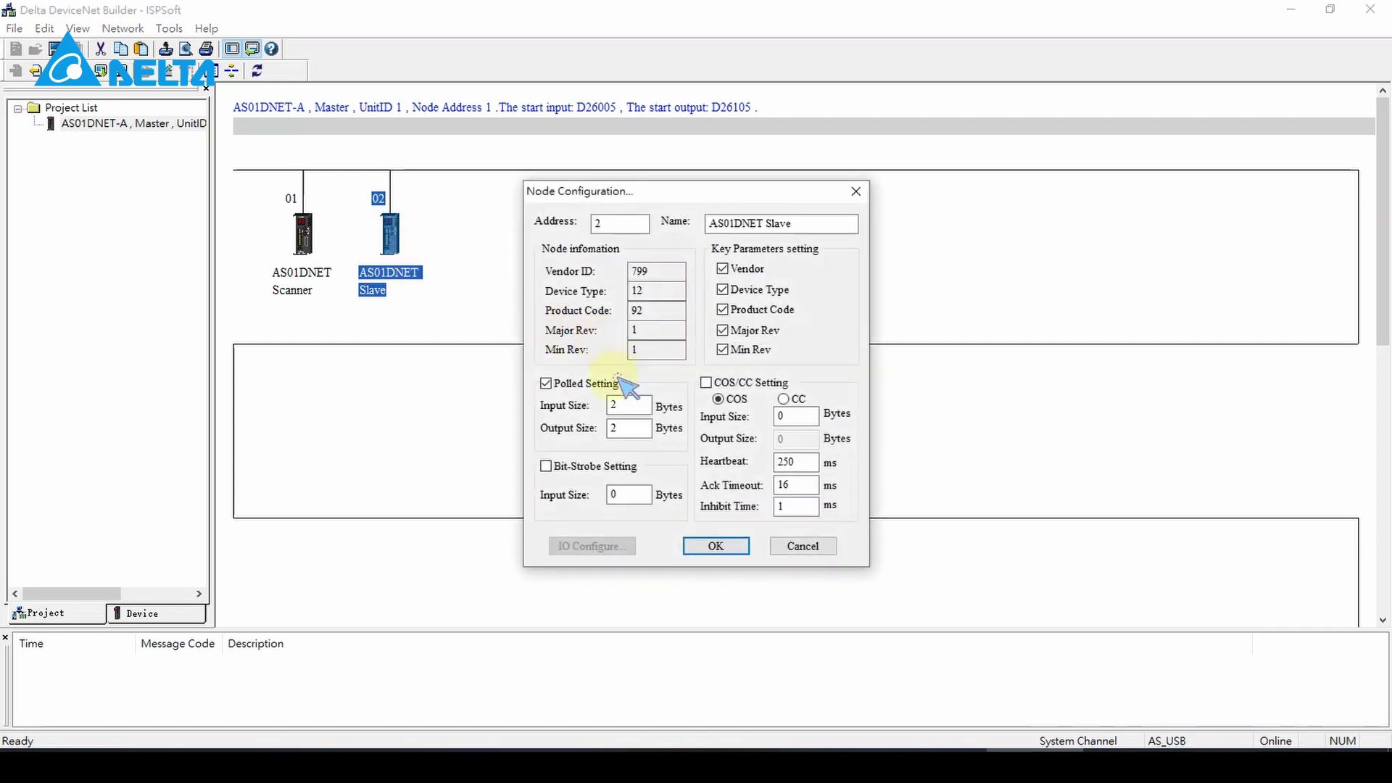
click(630, 401)
key(BackSpace)
text(30)
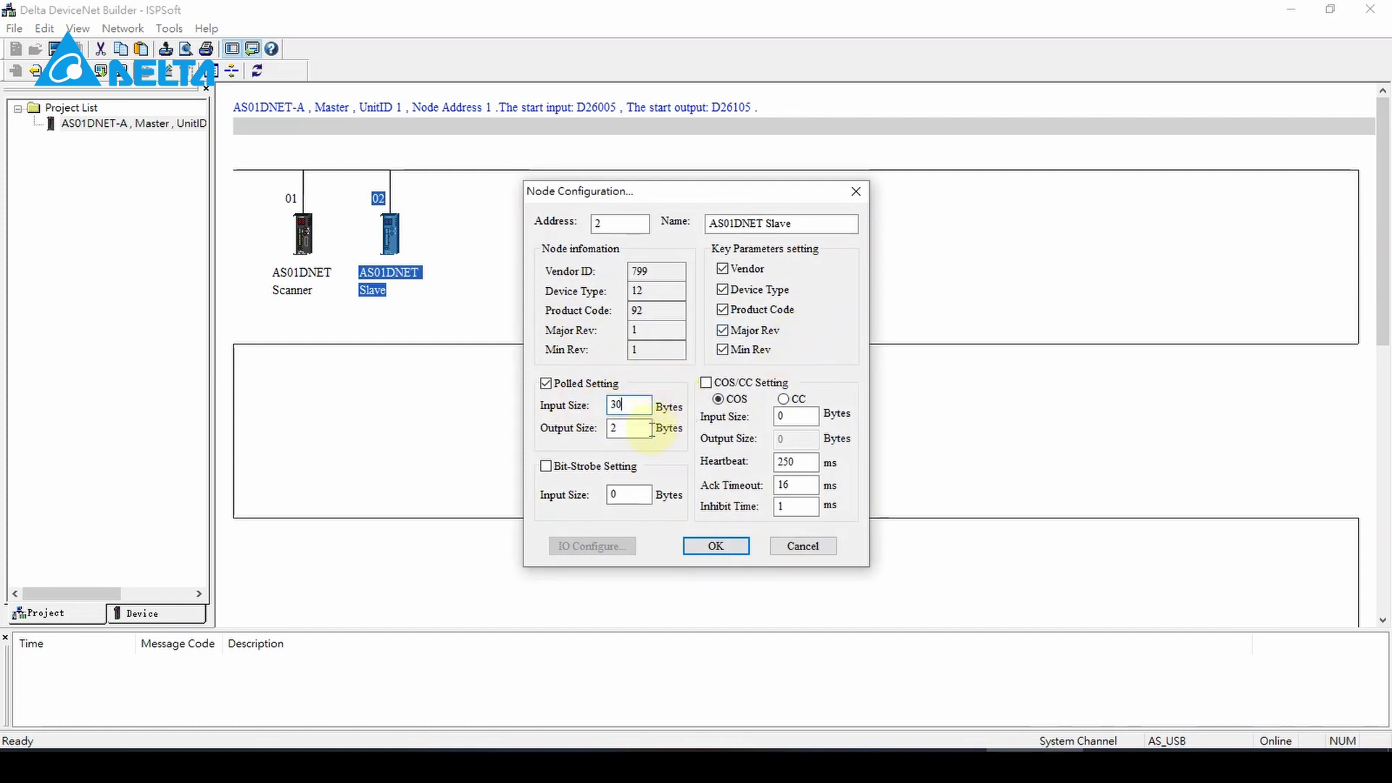
double_click(628, 428)
text(30)
click(715, 545)
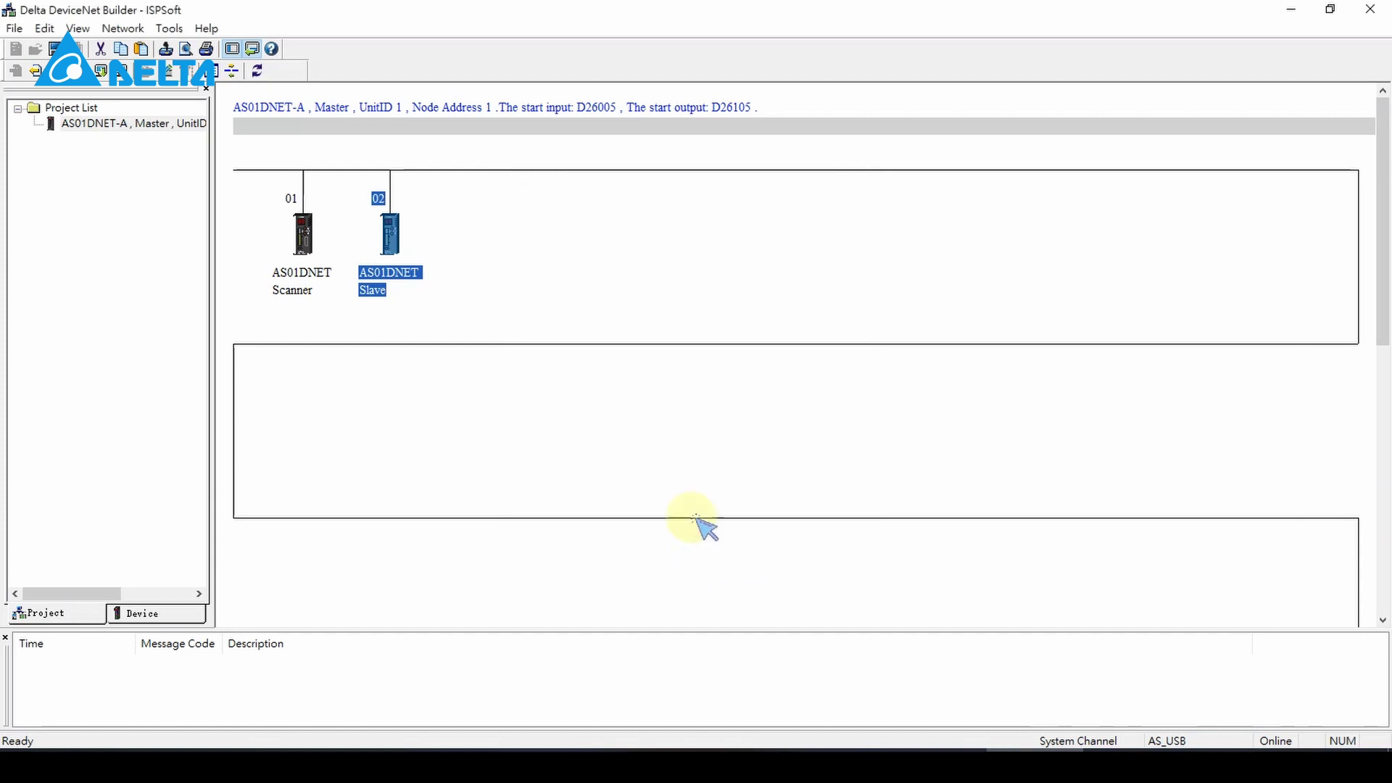
- Set the slave's Polled Input Length and Polled Output Length parameters to 30 and write them to the device
right_click(396, 245)
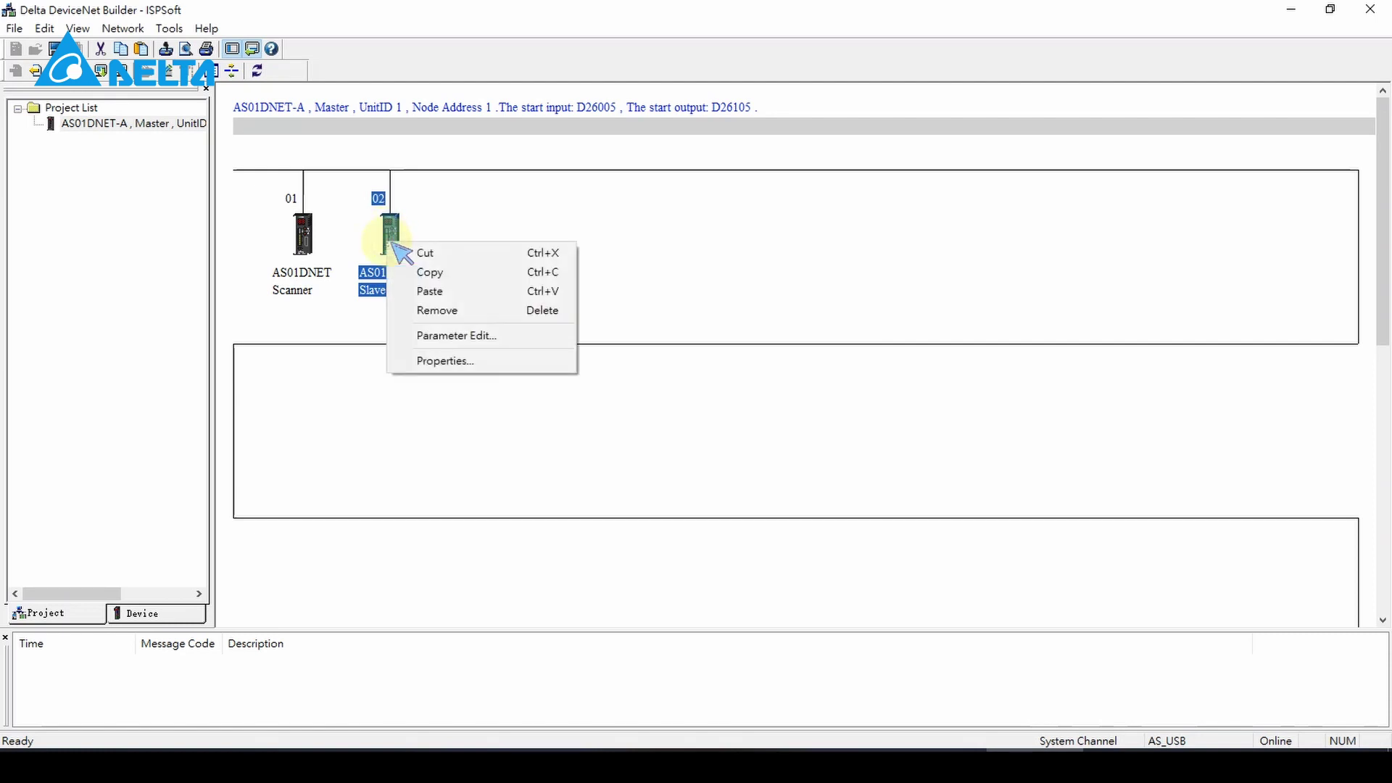
click(481, 336)
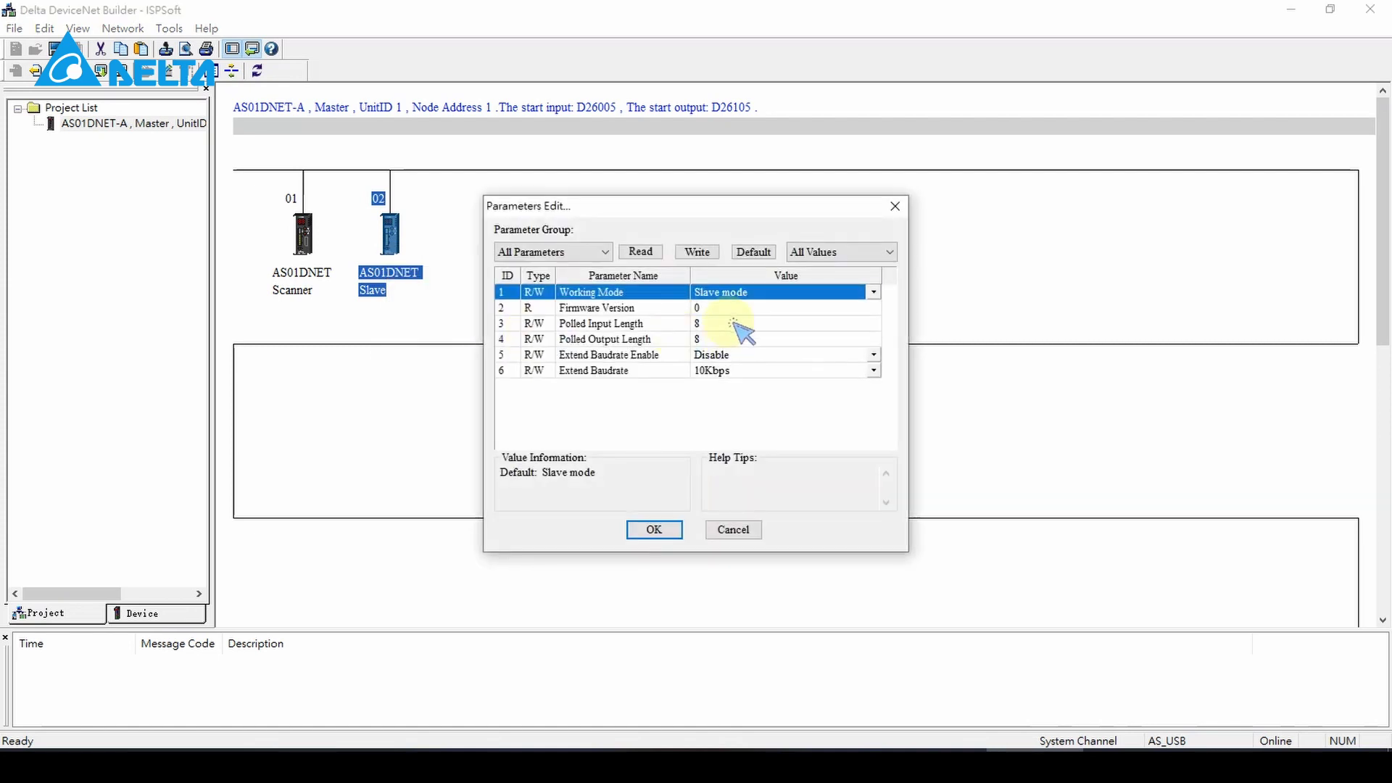
click(733, 323)
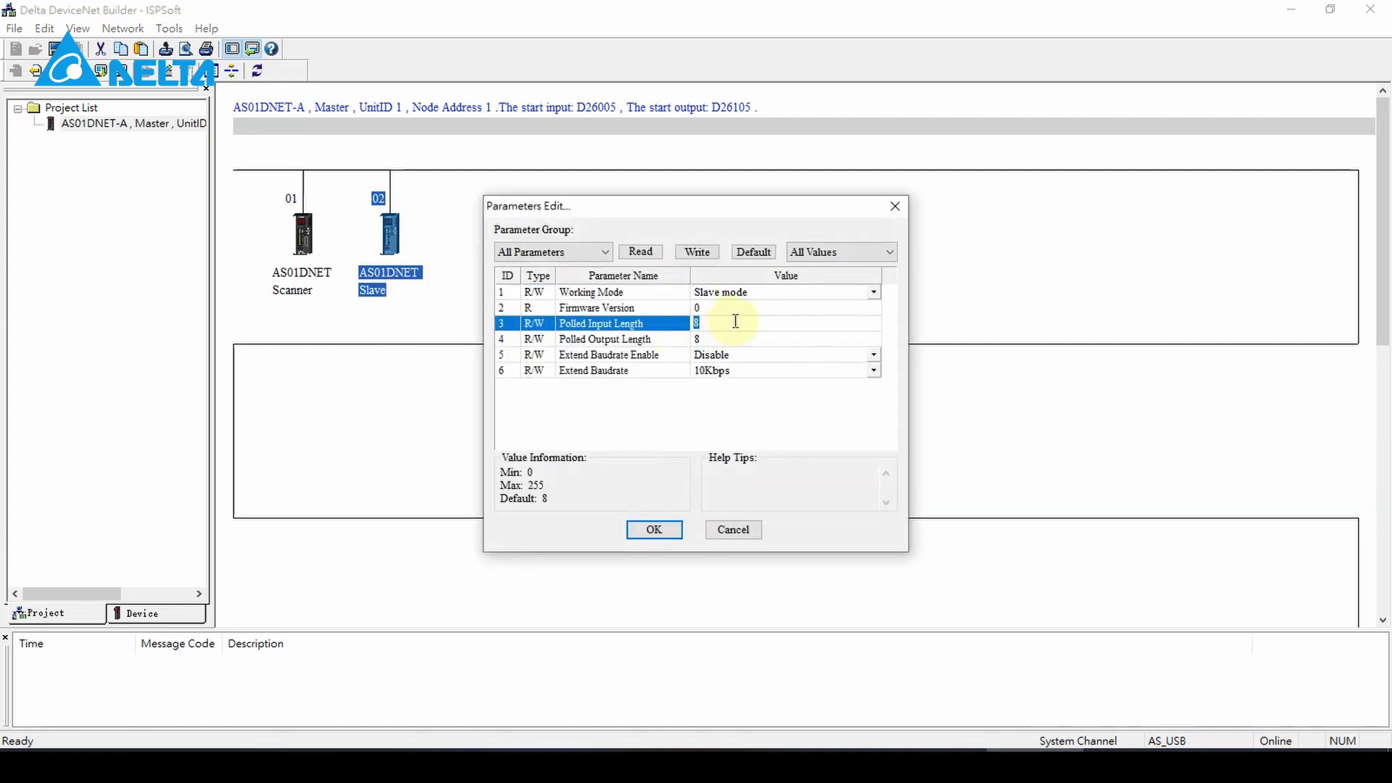
text(30)
click(736, 338)
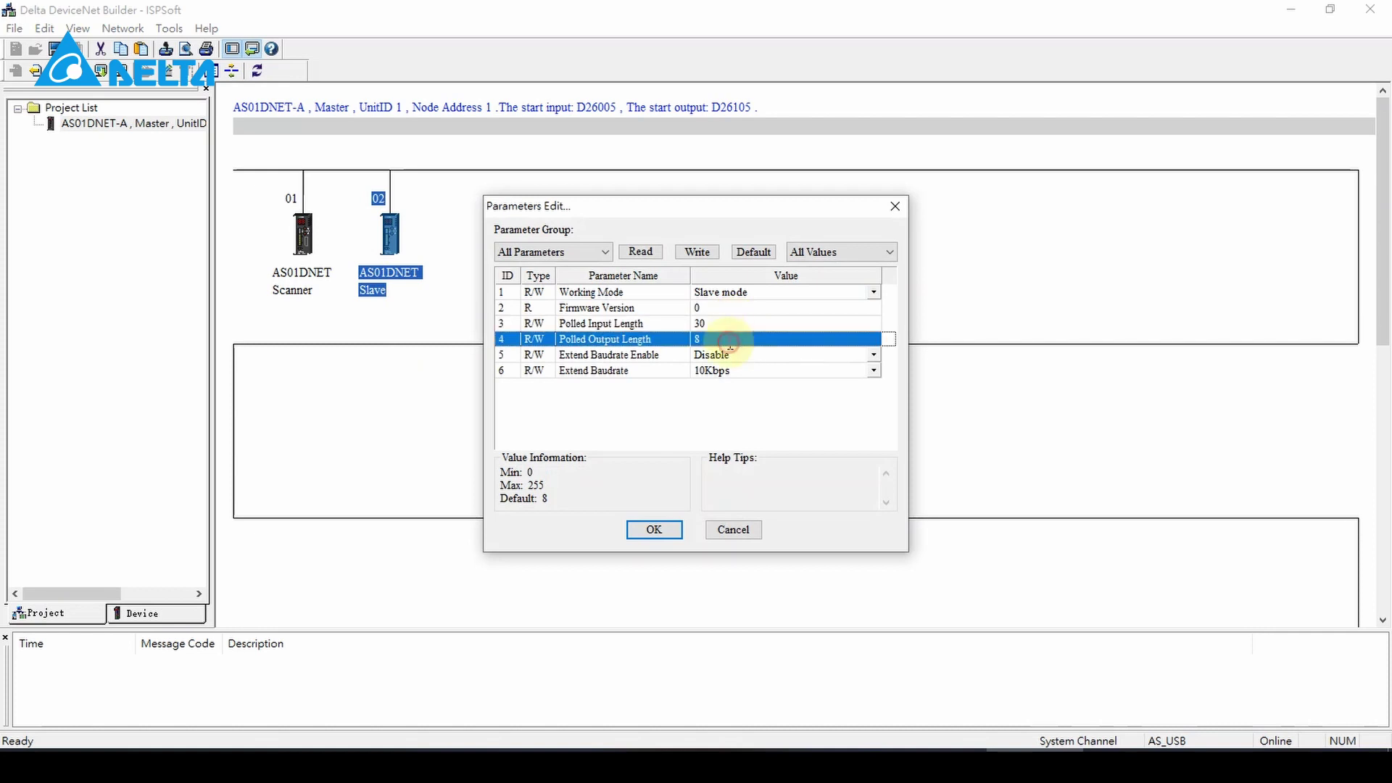
text(30)
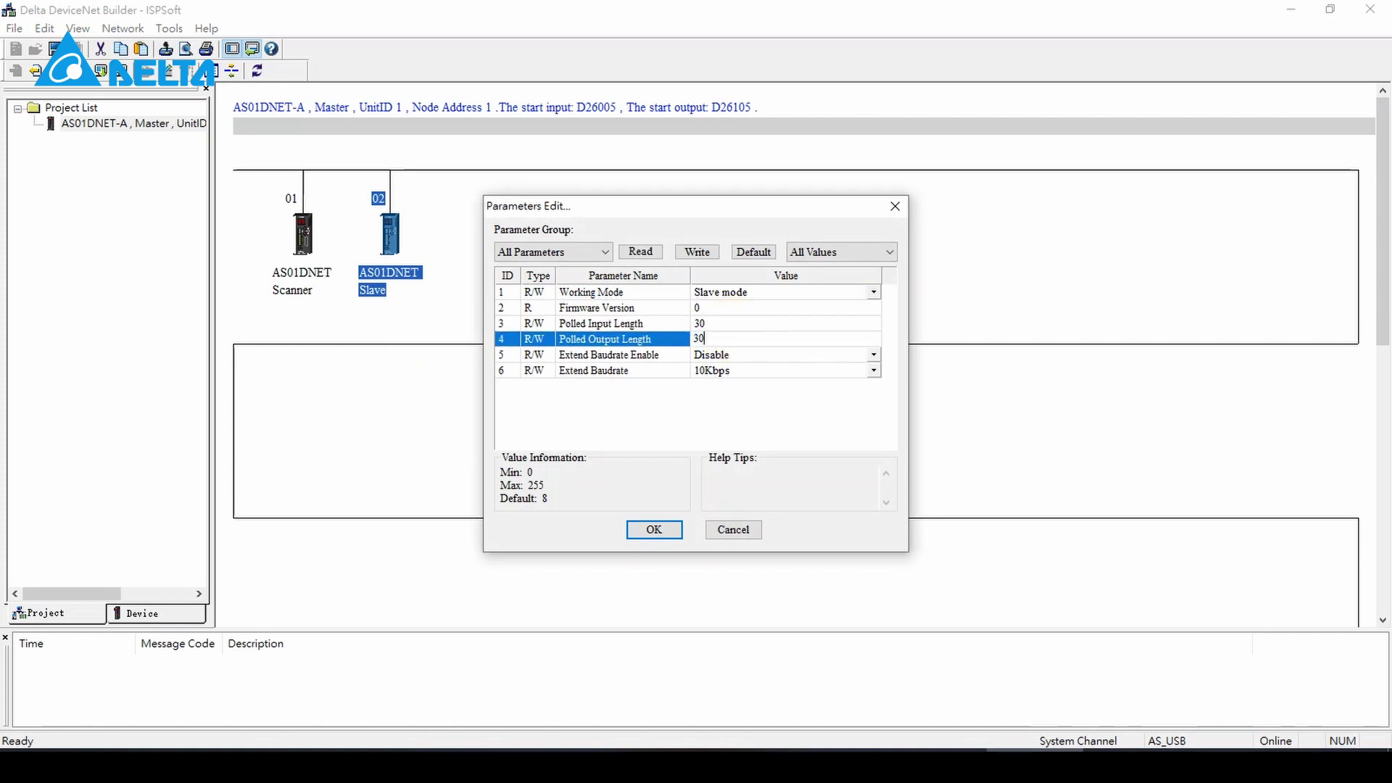
click(760, 411)
click(700, 253)
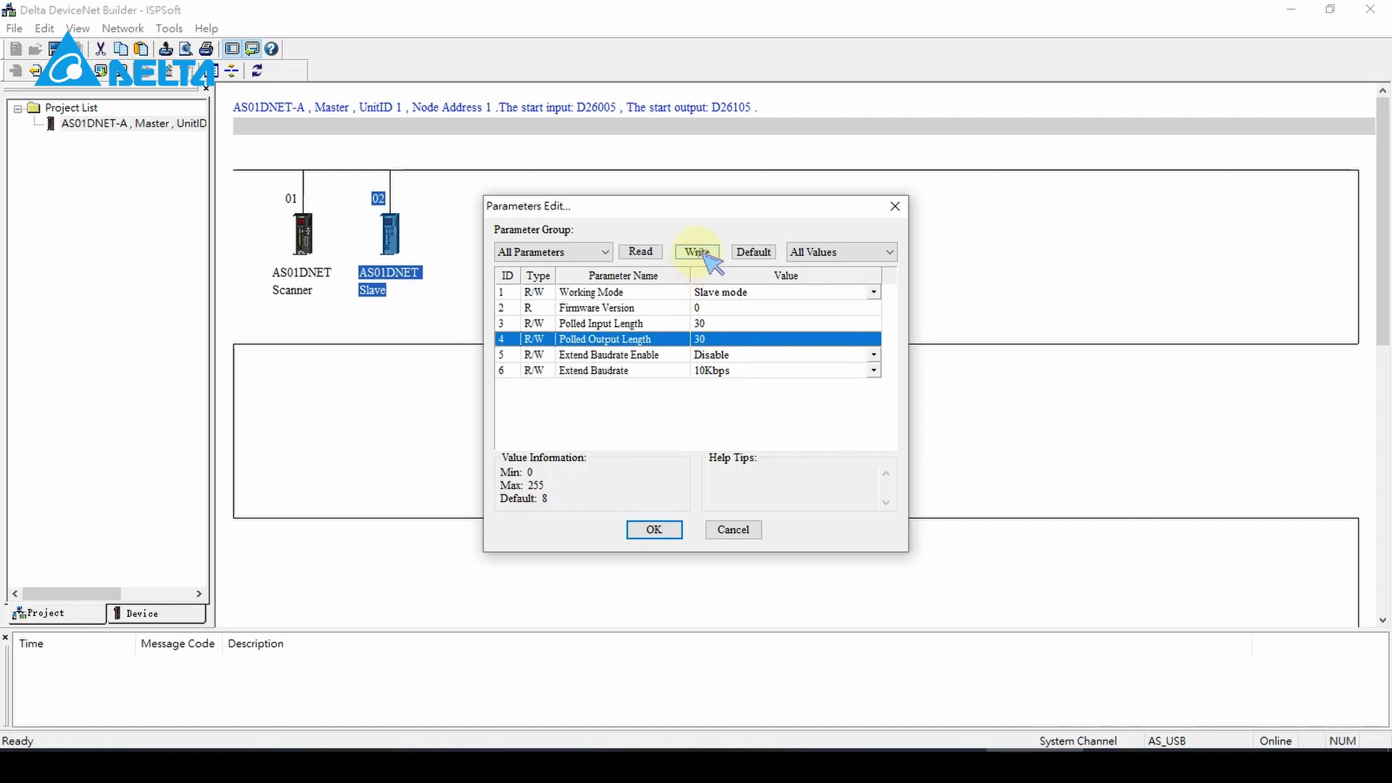
click(701, 253)
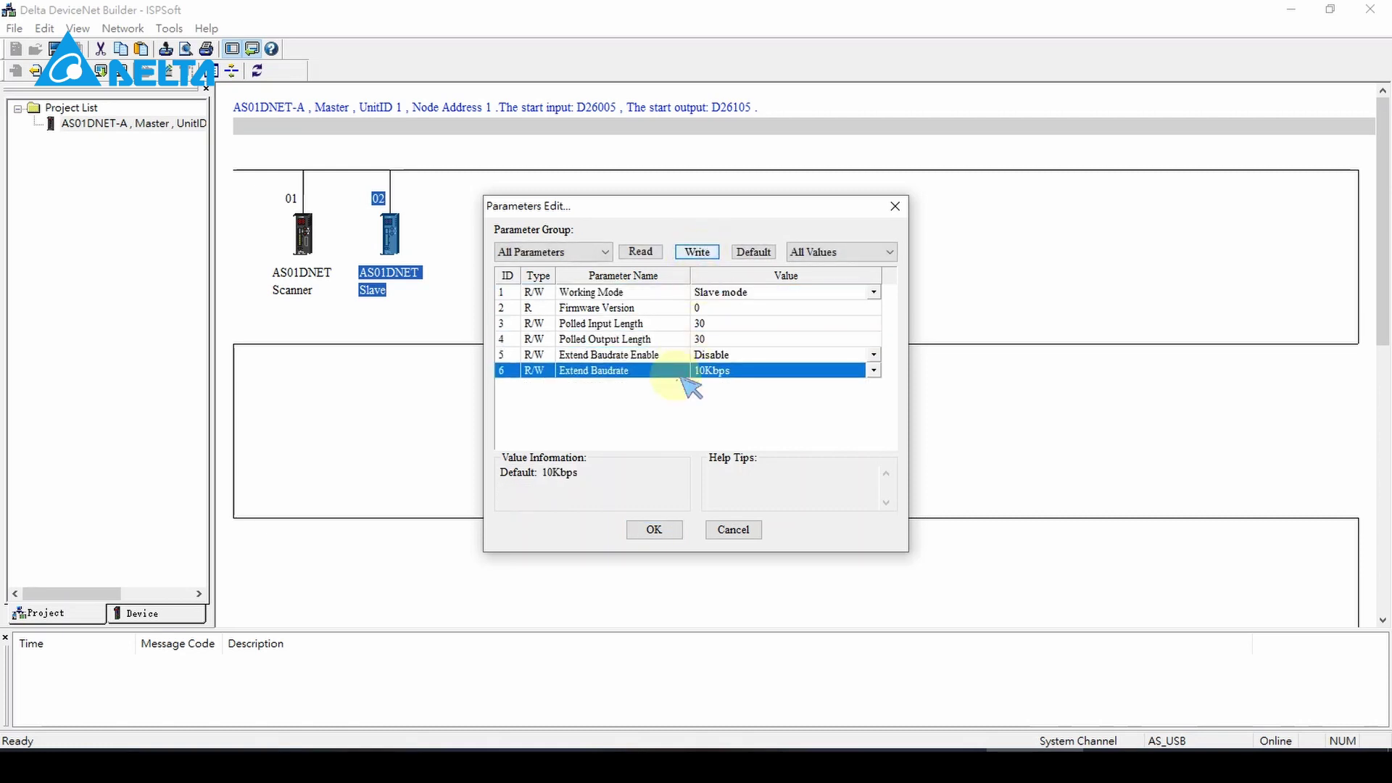
click(656, 530)
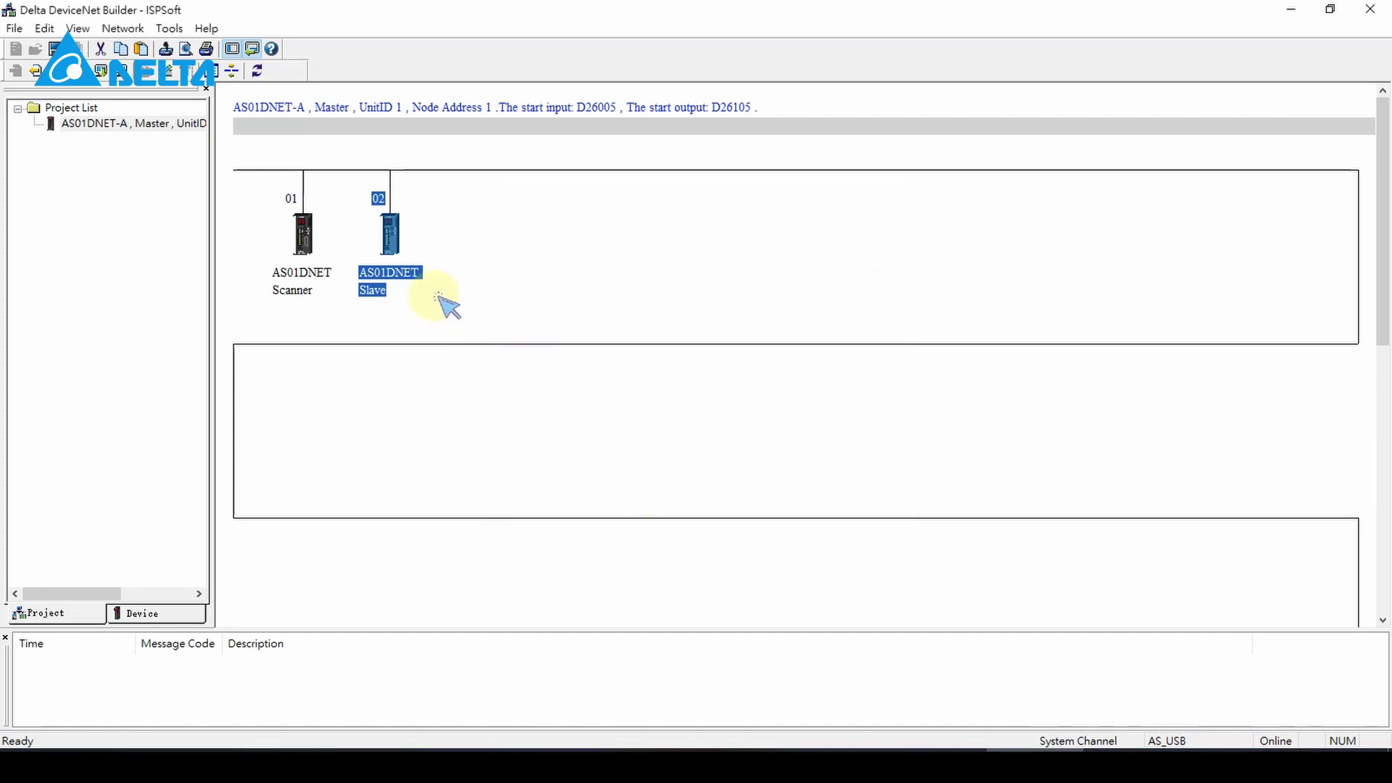
- Add the AS01DNET Slave at node 02 to the scan list of the scanner at node 01, and review its output and input tables
click(310, 249)
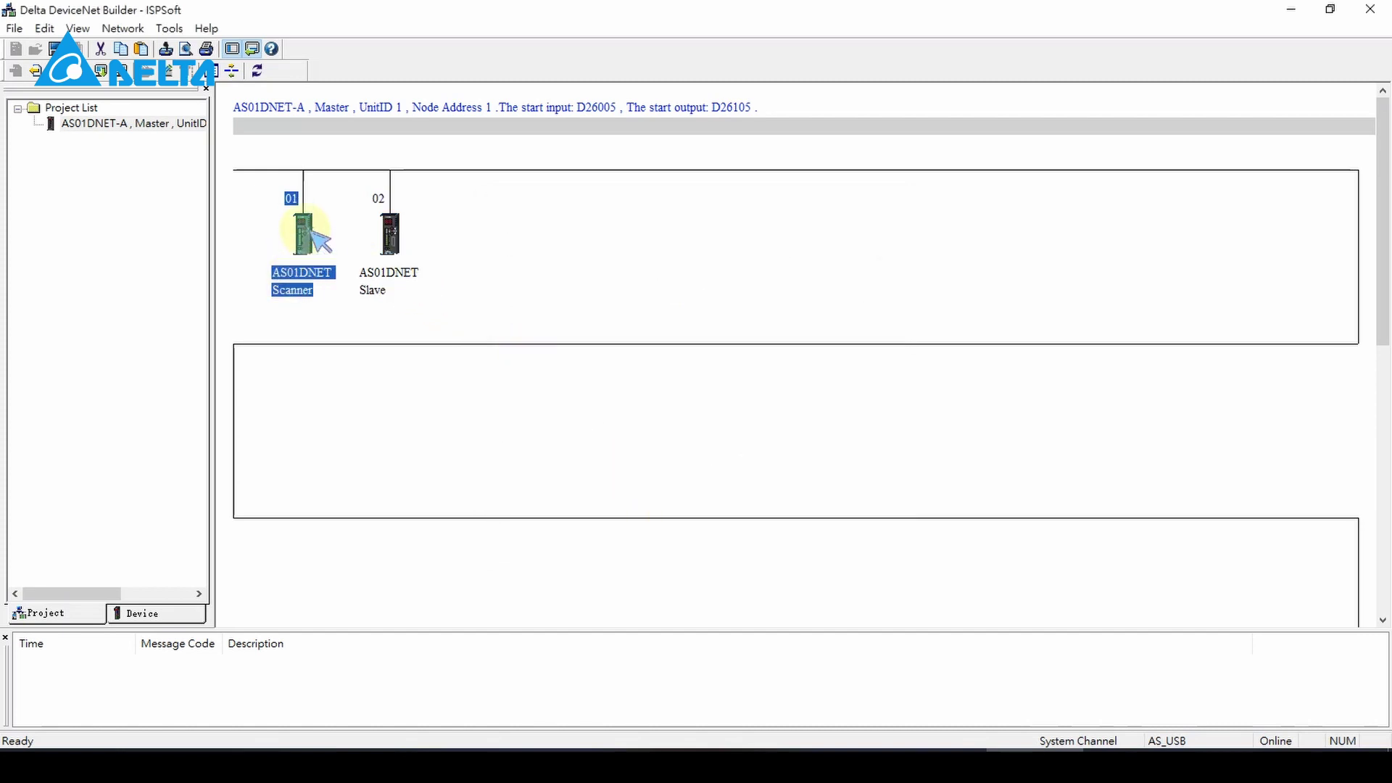
double_click(310, 238)
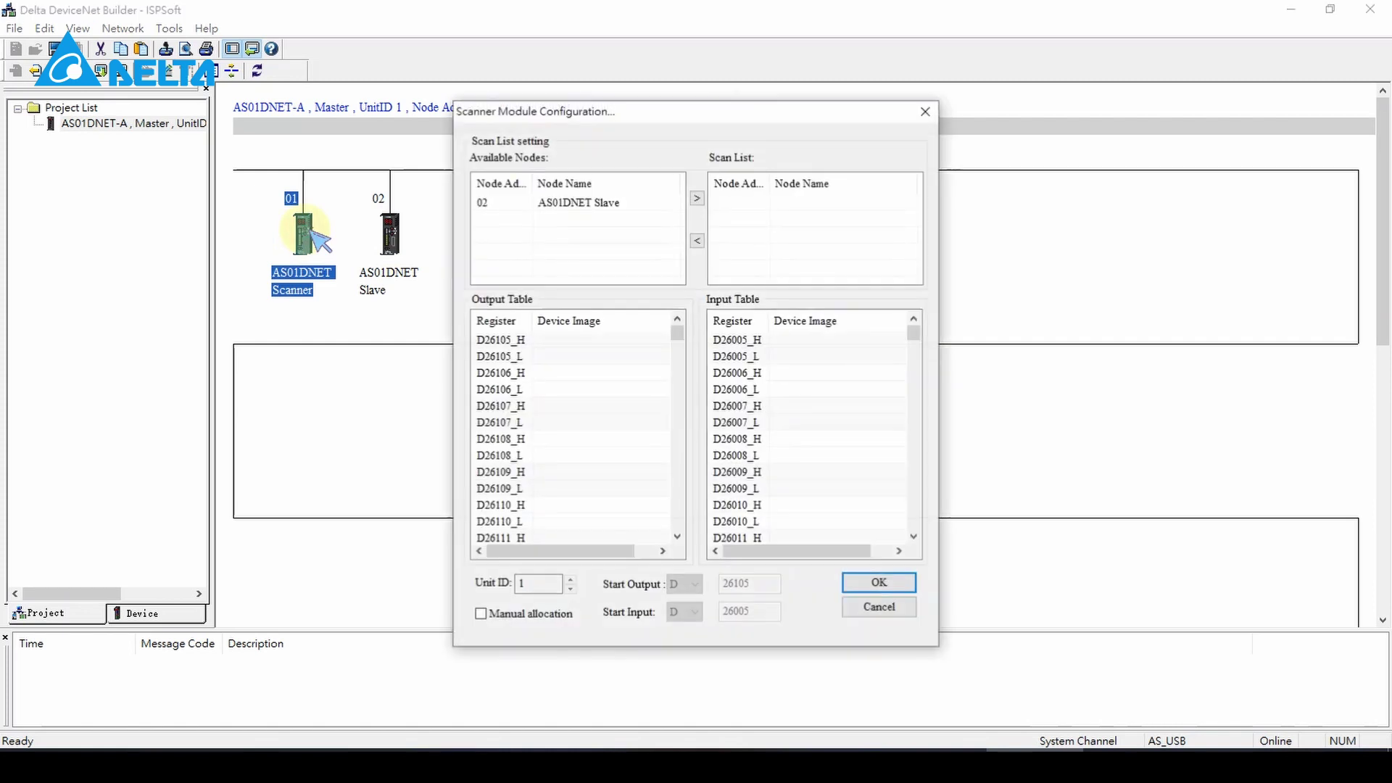
click(637, 206)
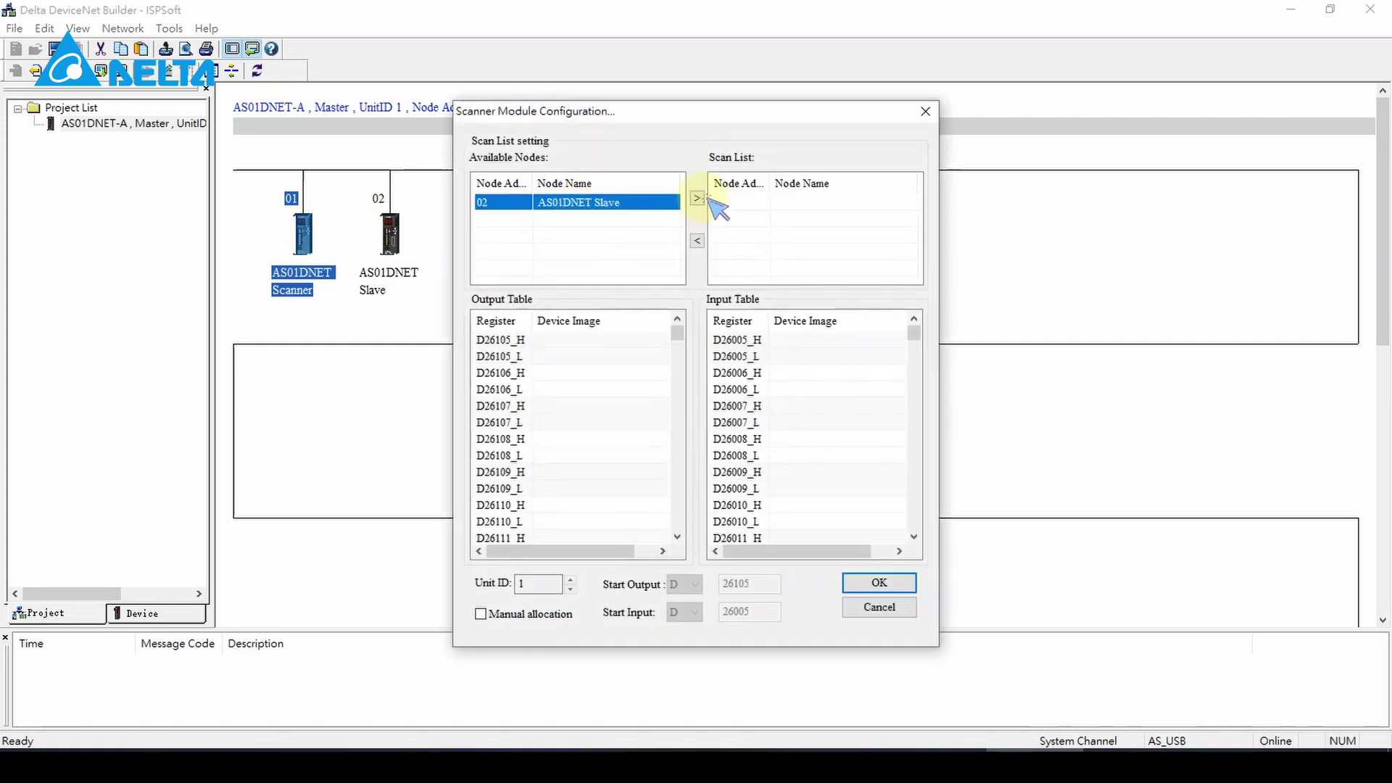
click(696, 198)
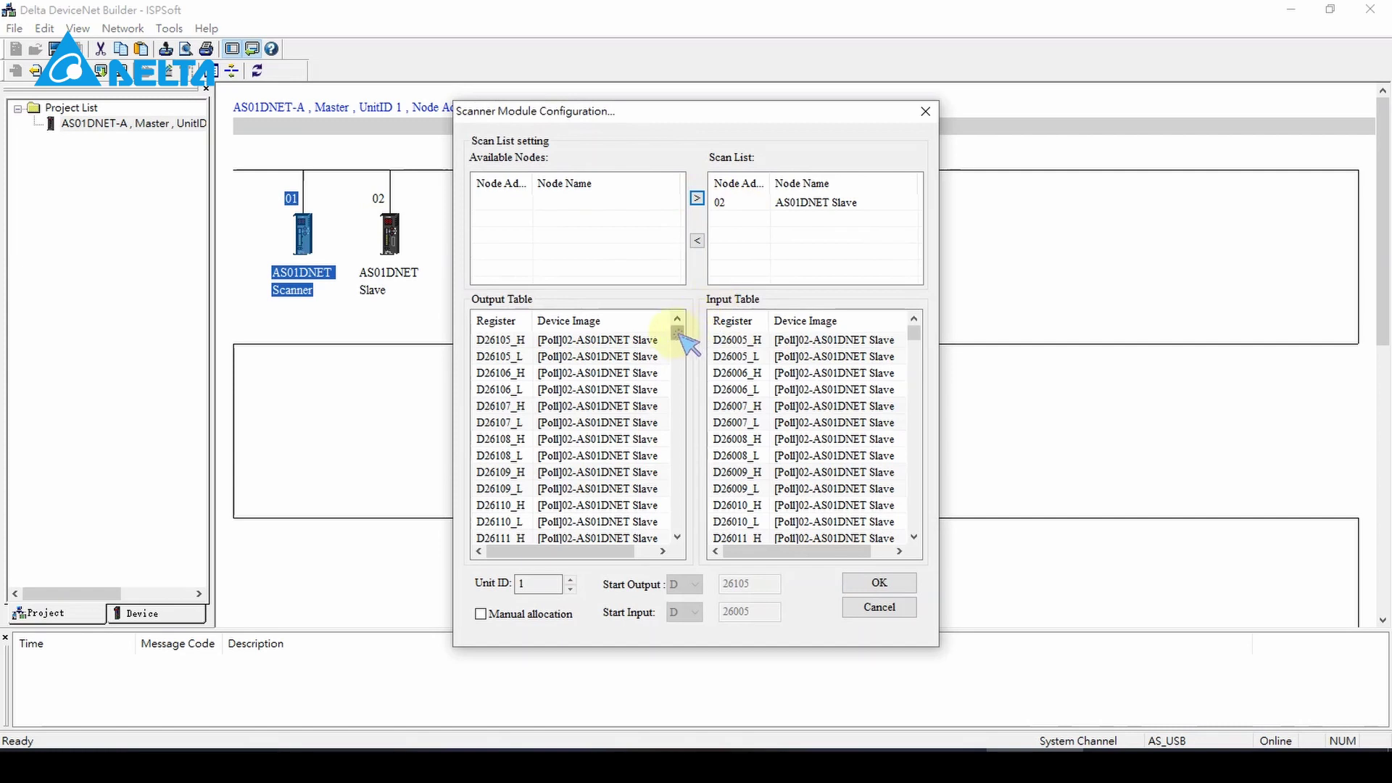
mouse_move(677, 332)
mouse_down()
mouse_move(686, 359)
mouse_move(683, 335)
mouse_up()
mouse_move(914, 335)
mouse_down()
mouse_move(916, 360)
mouse_move(916, 335)
mouse_up()
click(880, 582)
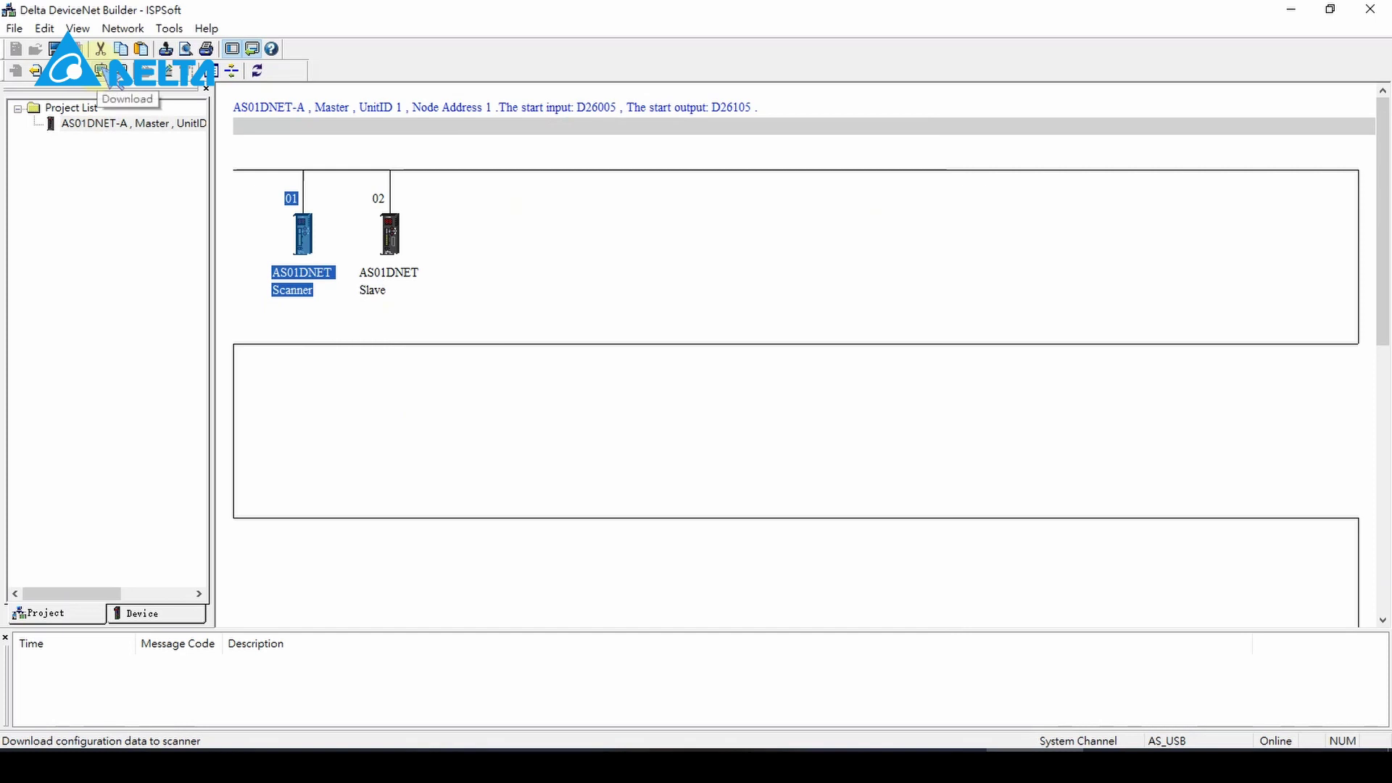
- Download the configuration data to the master scanner, allowing the PLC to stop and return to the running state
click(107, 71)
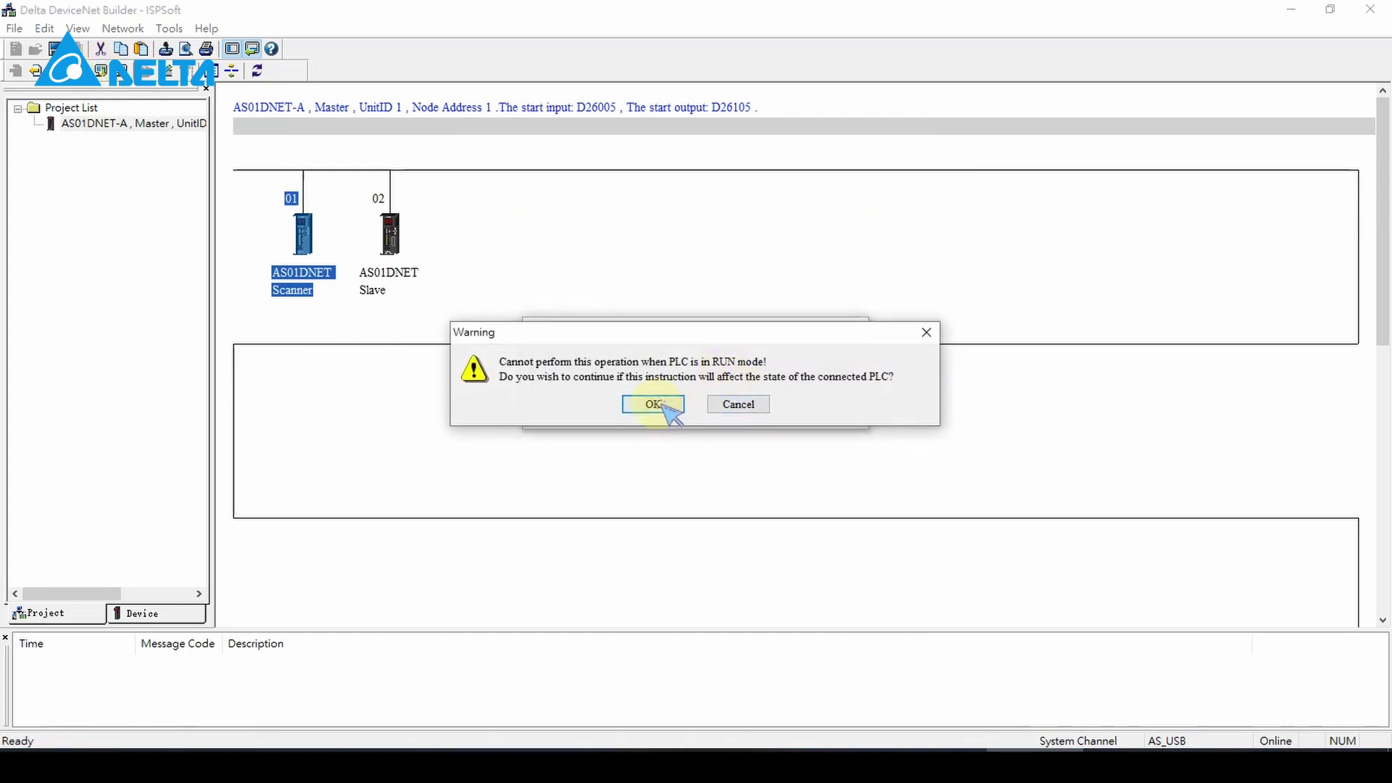
click(654, 404)
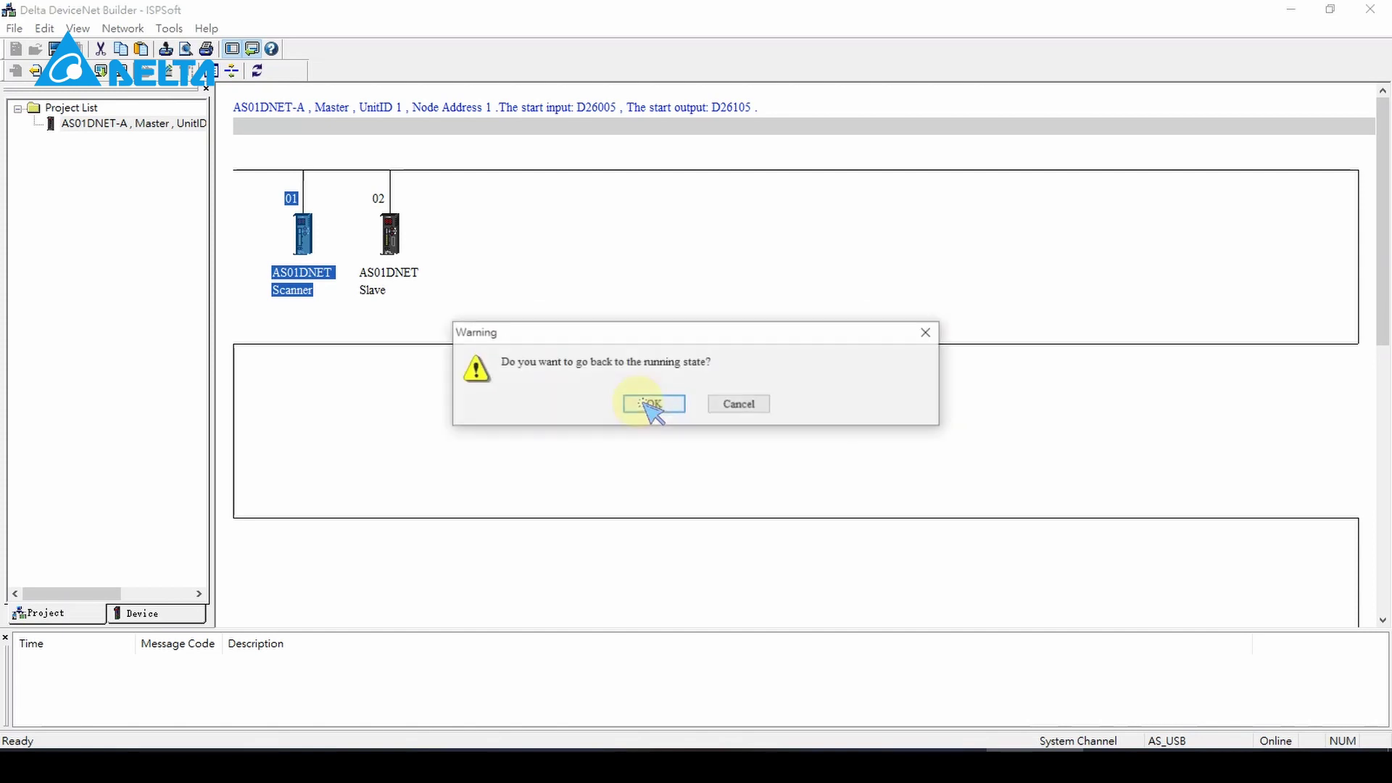
click(641, 403)
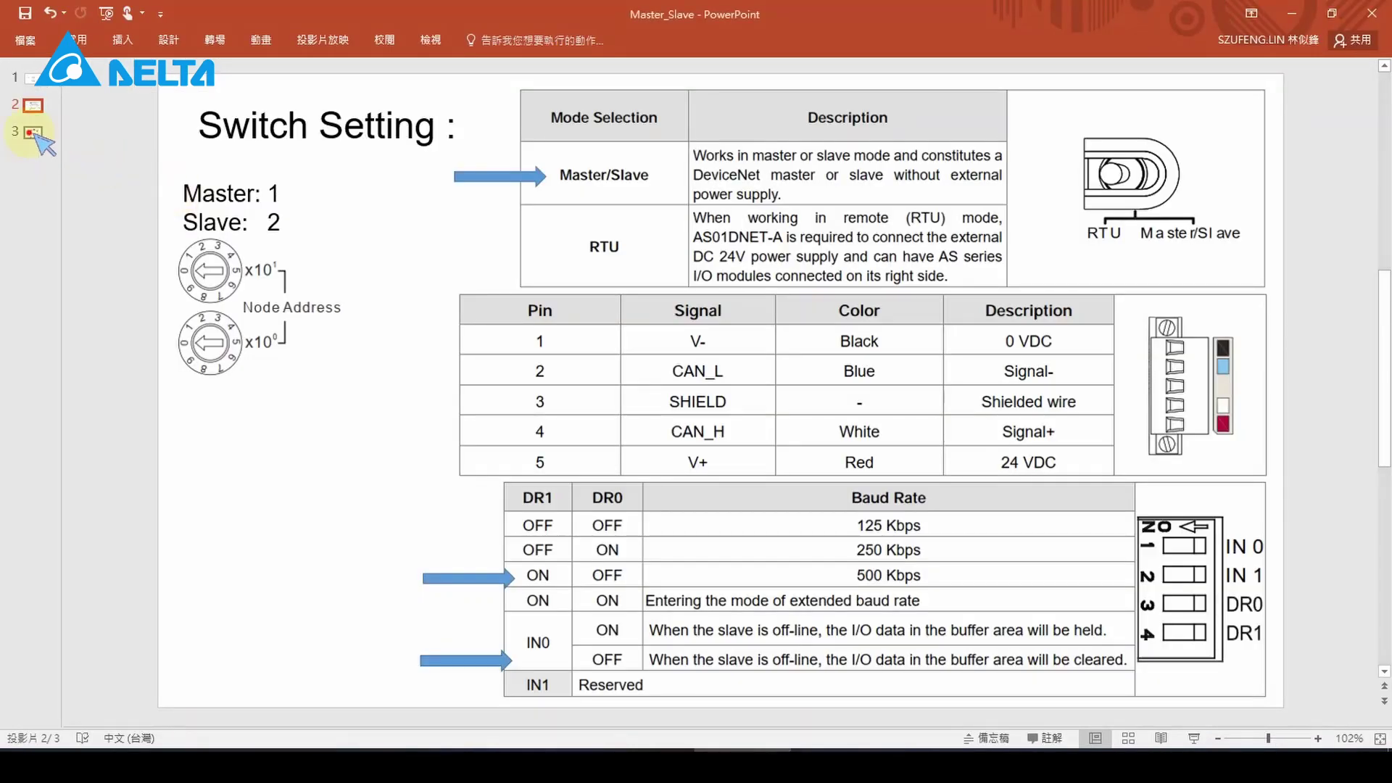
- In the Master_Slave PowerPoint presentation, show slide 3 with the register mapping between master and slave
click(33, 132)
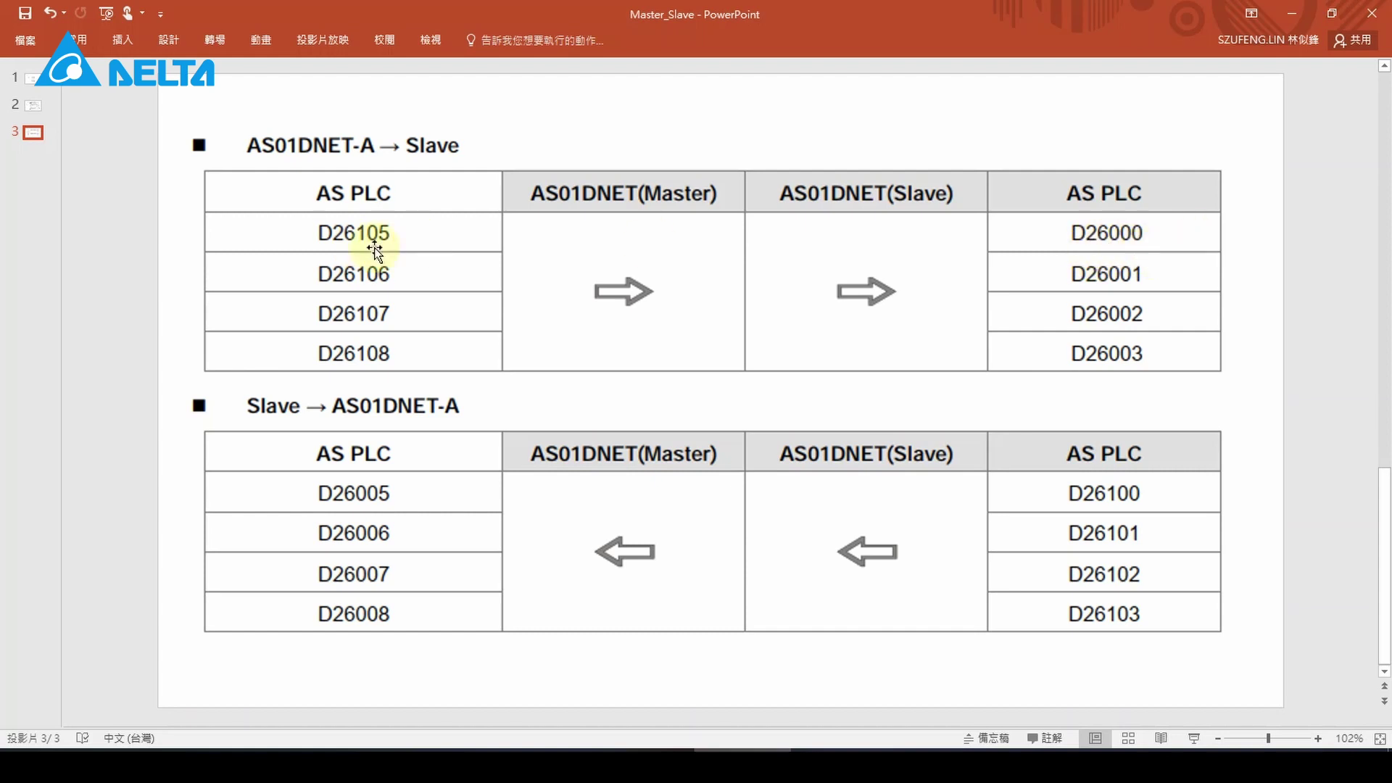
- Switch to ISPSoft, show the Untitled14 and Untitled1 monitor tables side by side, and start online monitoring of the master project Untitled14
click(450, 751)
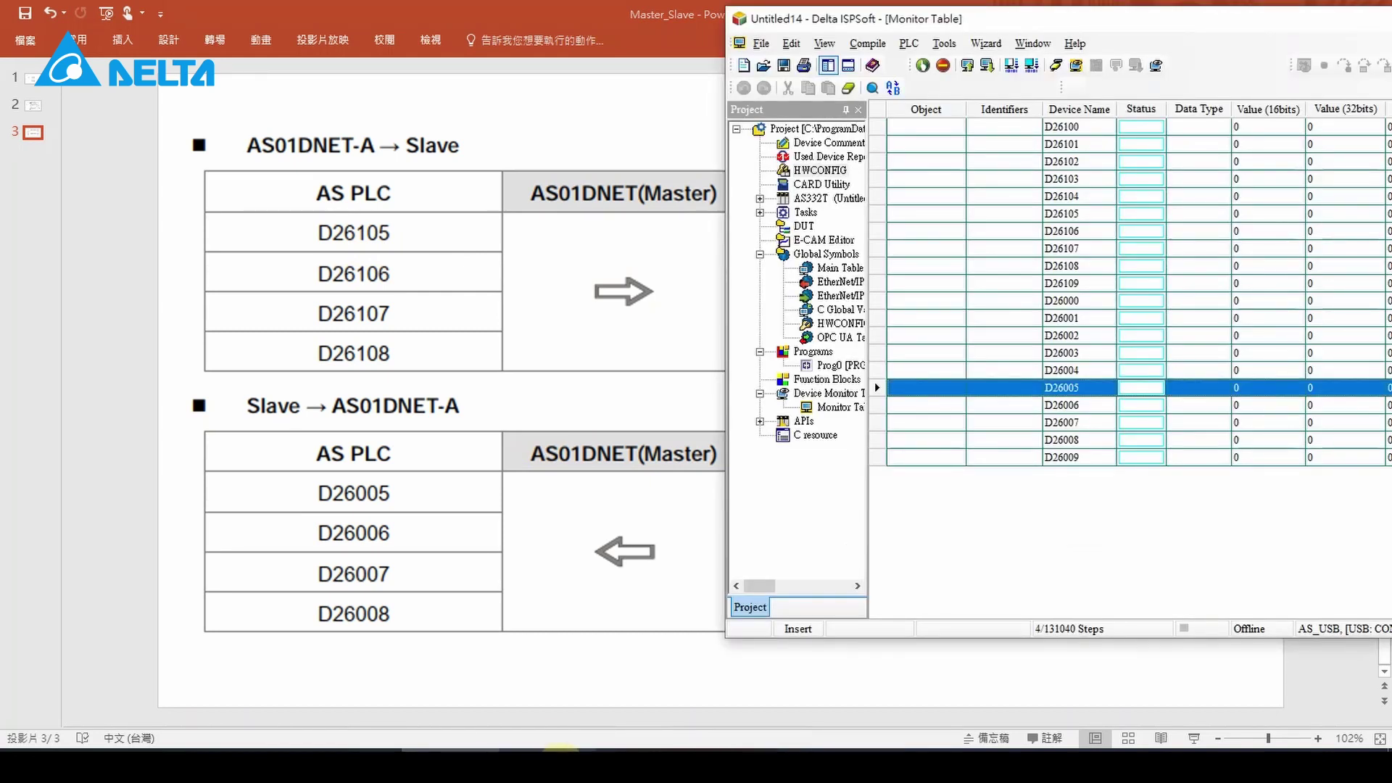
click(499, 751)
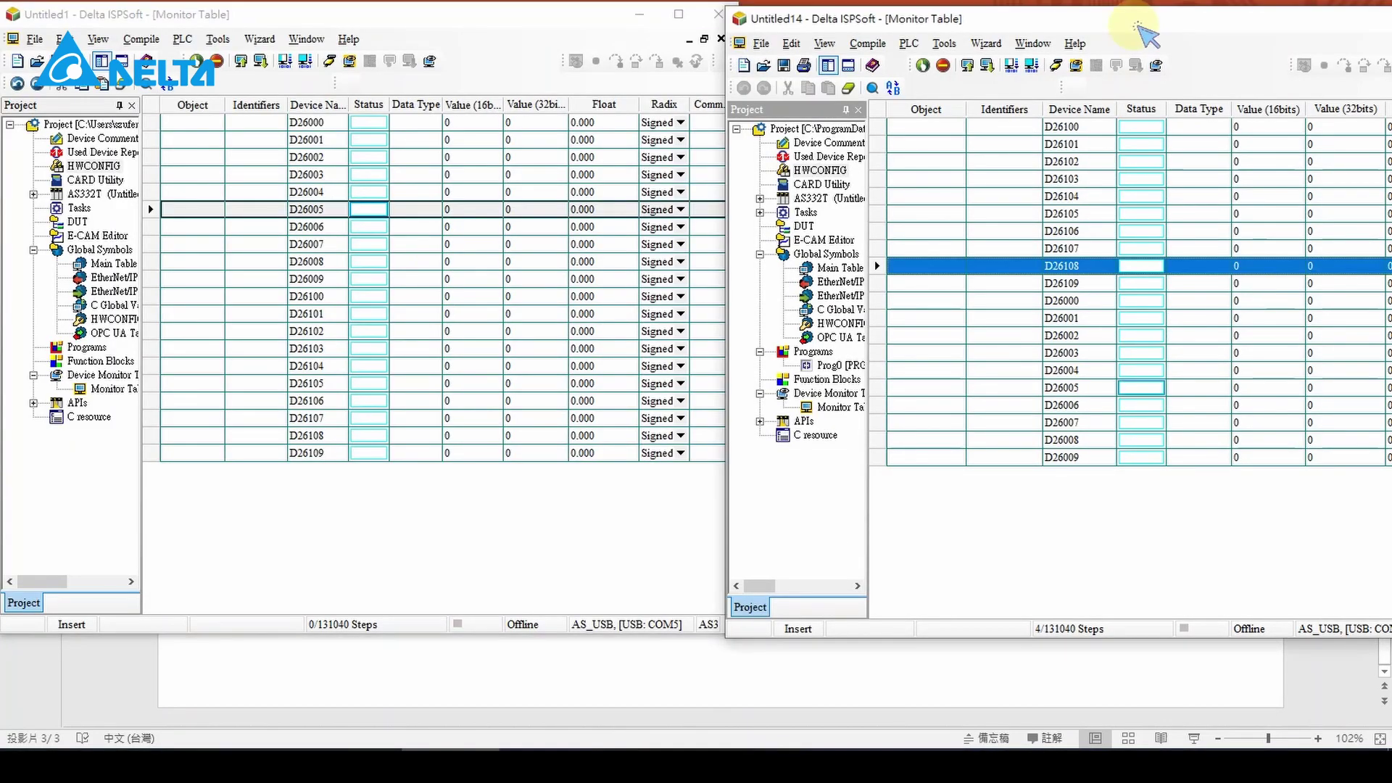
click(1079, 66)
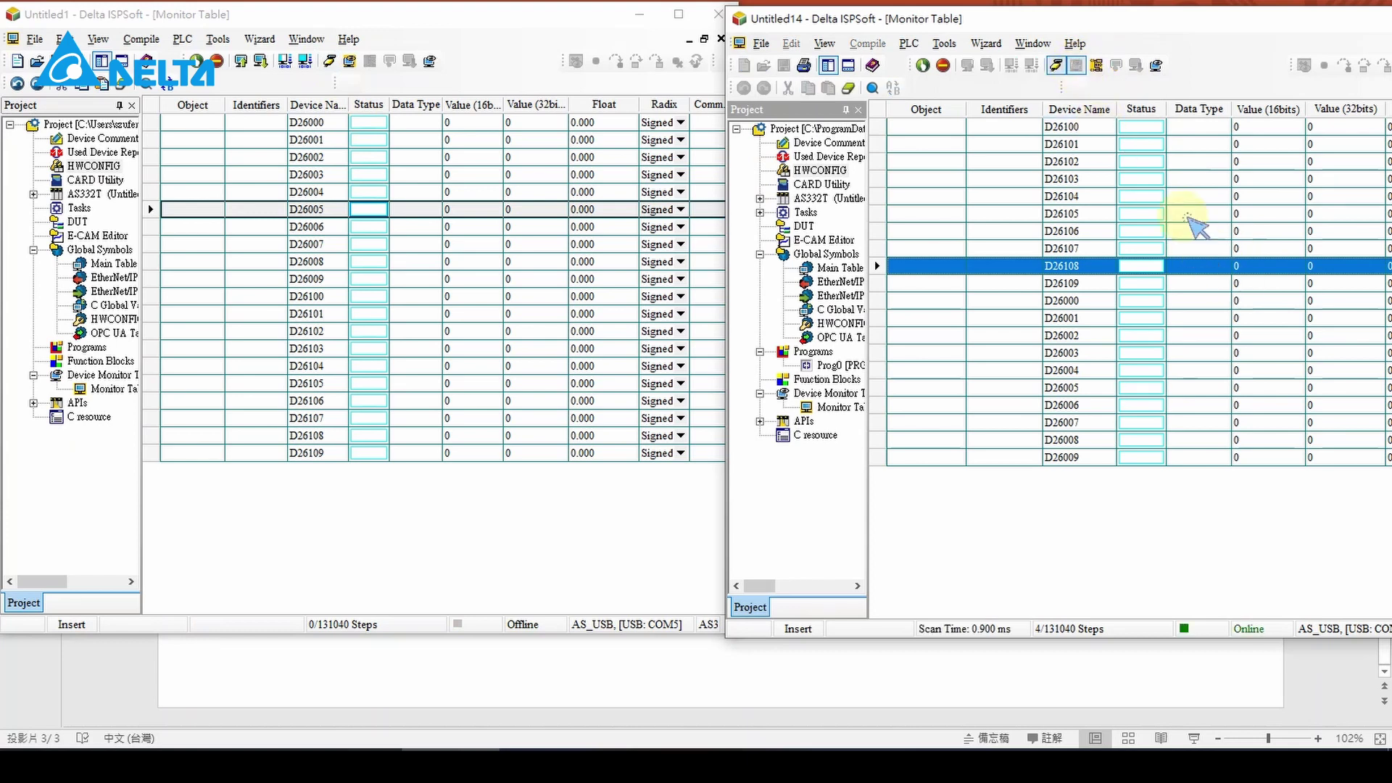
- Set the 16-bit present value of D26105 to 1234 in the master's monitor table
click(1146, 197)
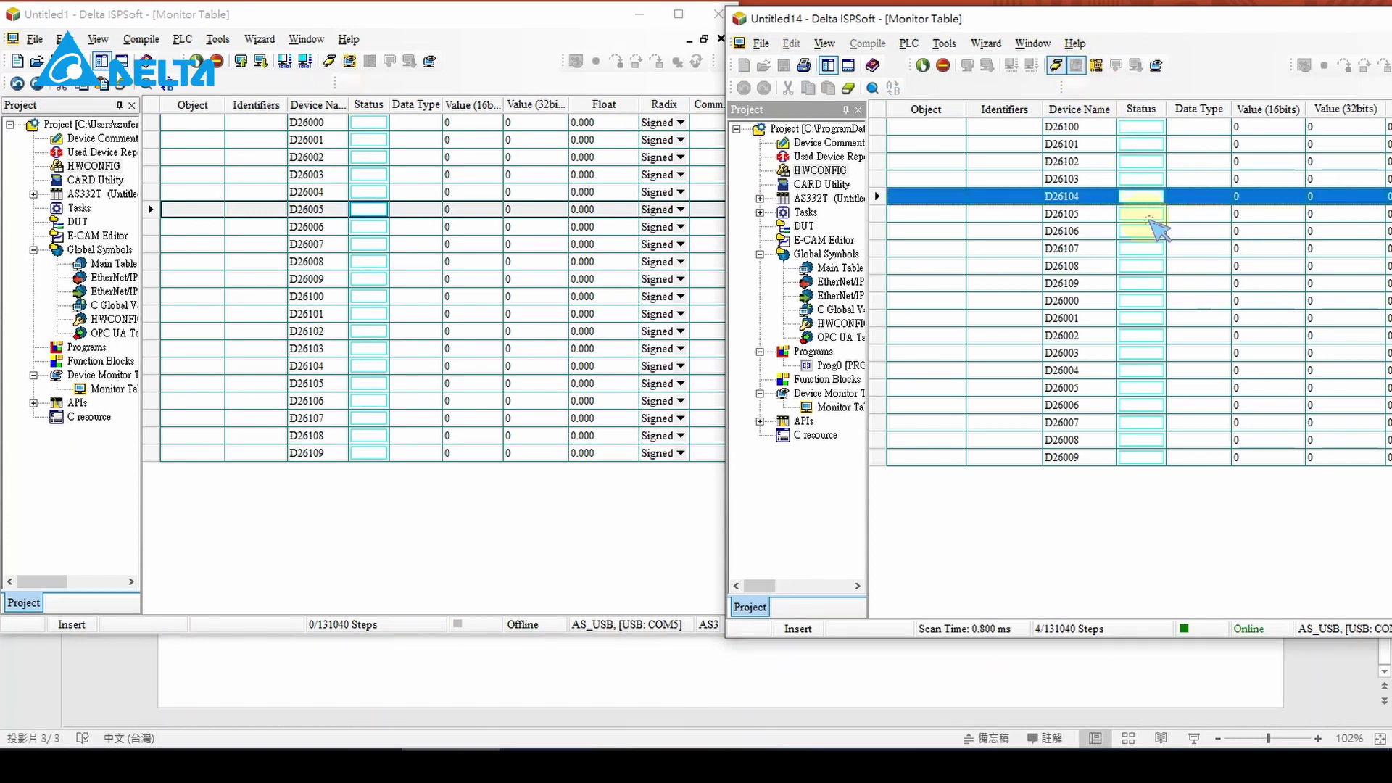
click(1150, 214)
right_click(1151, 220)
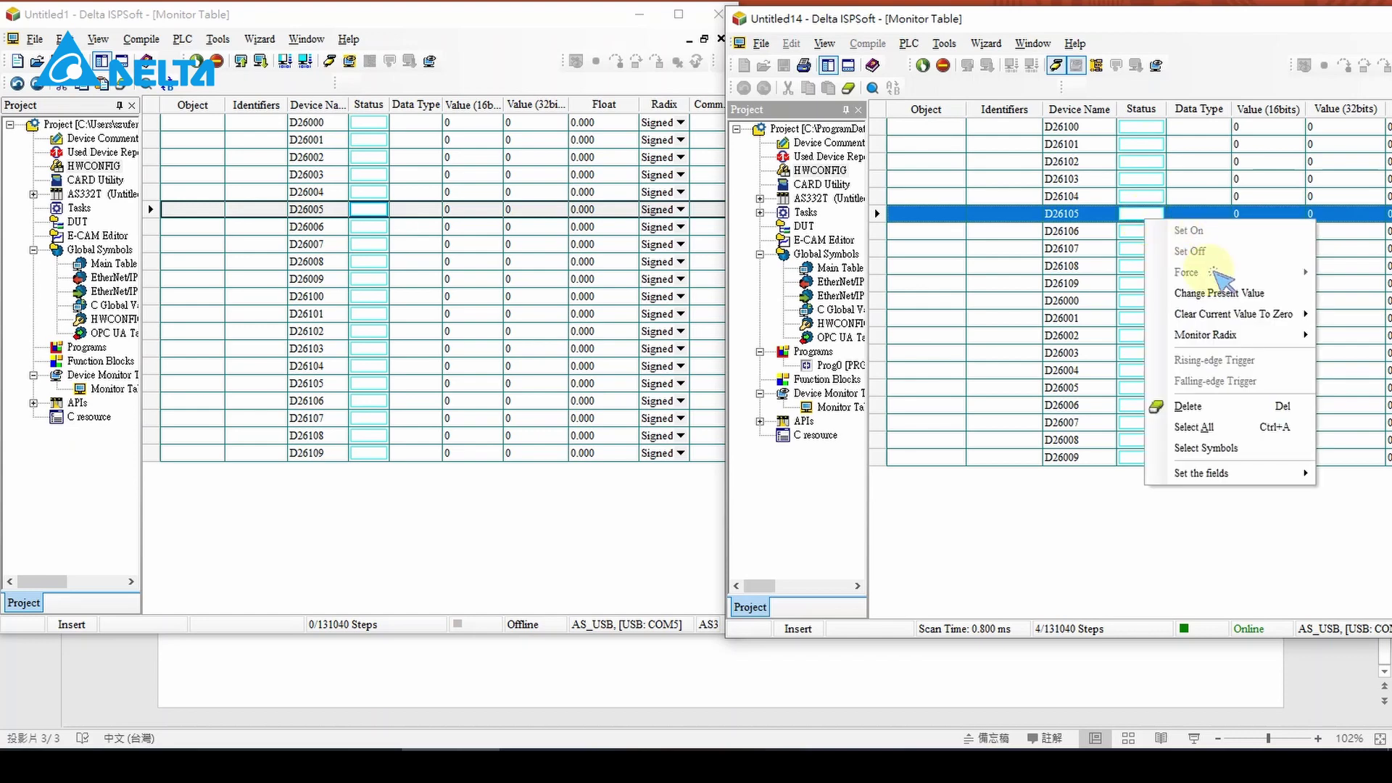
click(1190, 292)
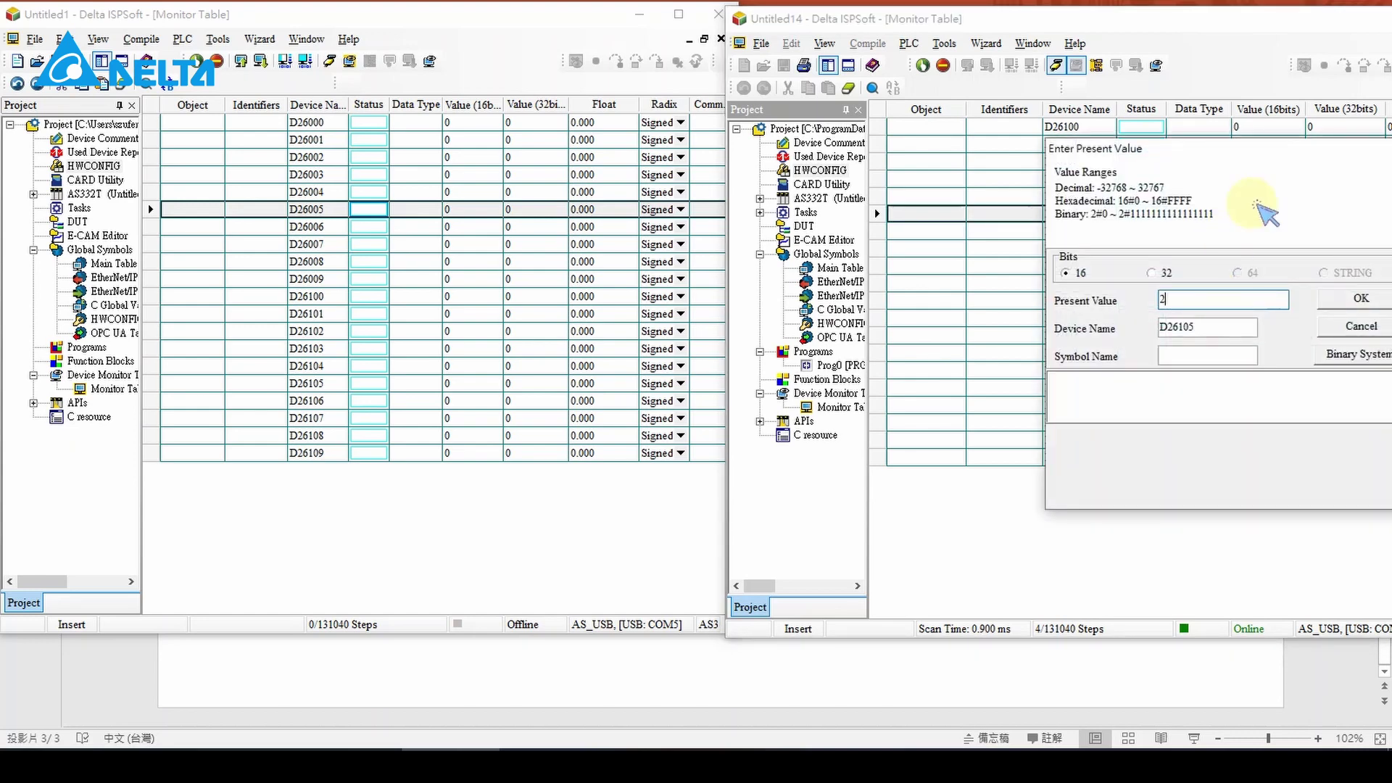
key(BackSpace)
text(1234)
click(1361, 298)
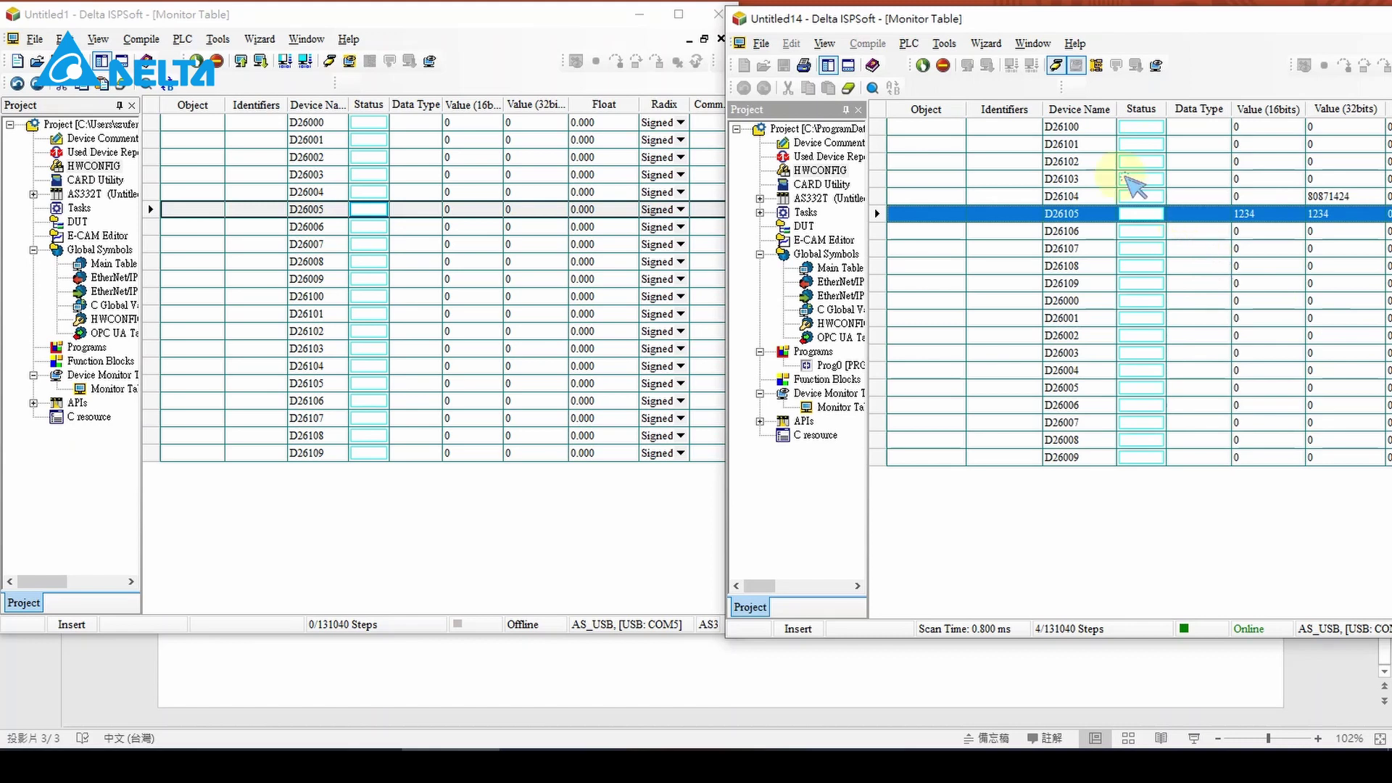
- Take the master project offline and monitor the slave project Untitled1 online to check register D26000
click(1037, 206)
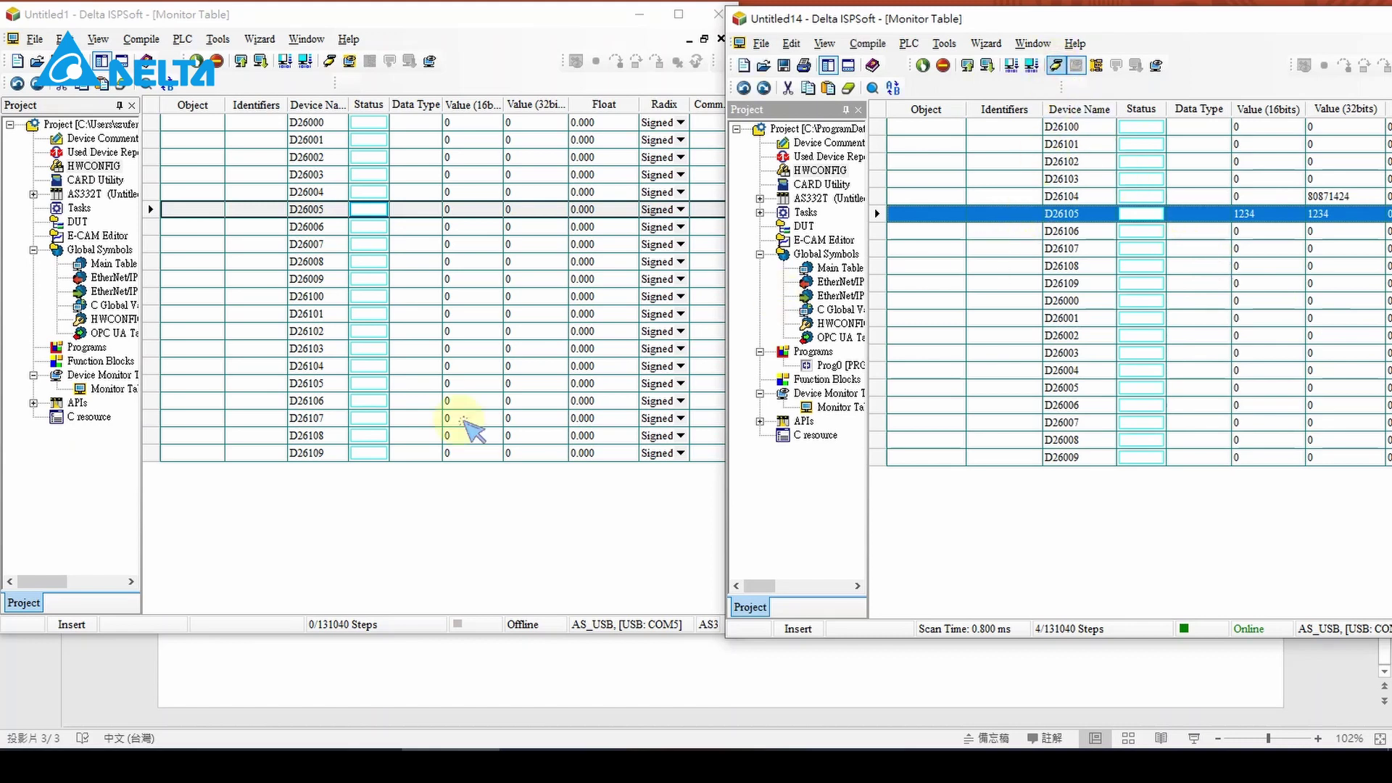
click(373, 500)
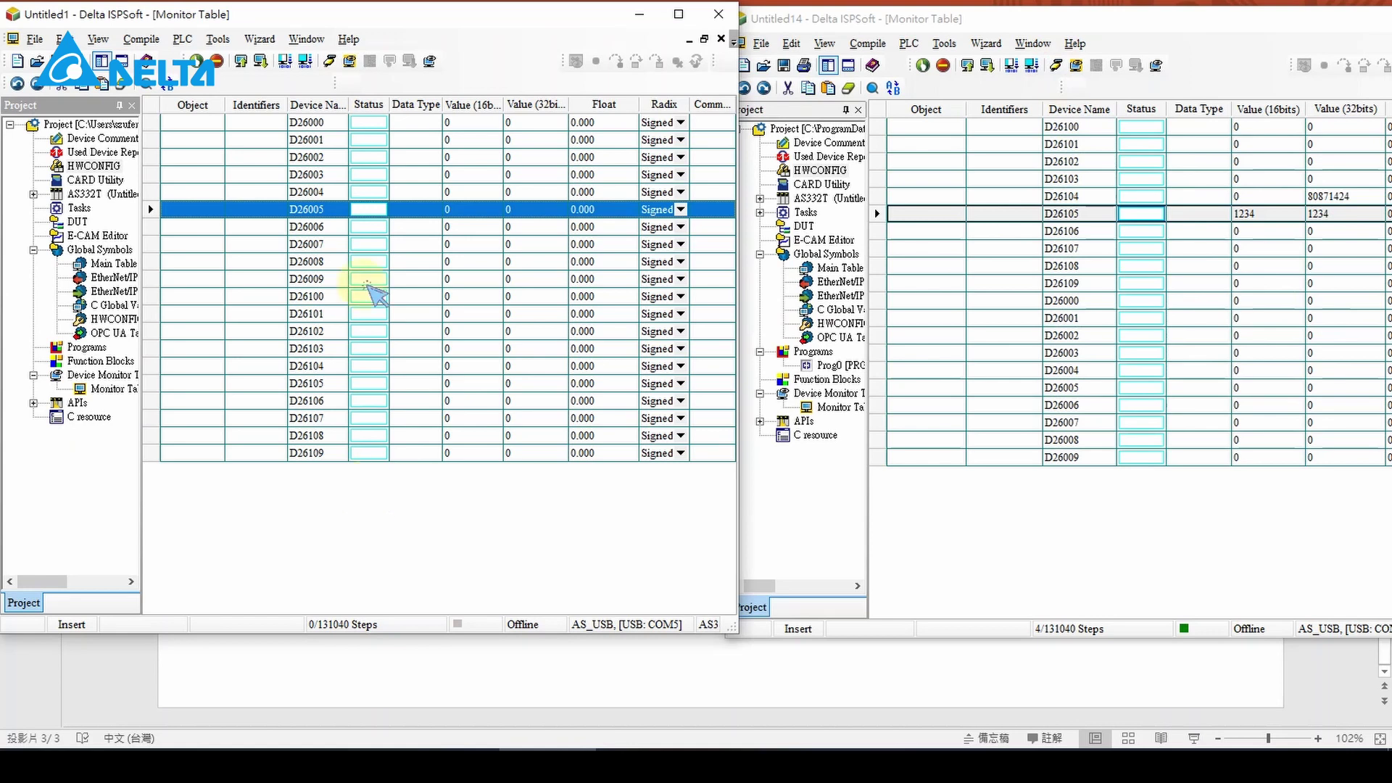
click(350, 61)
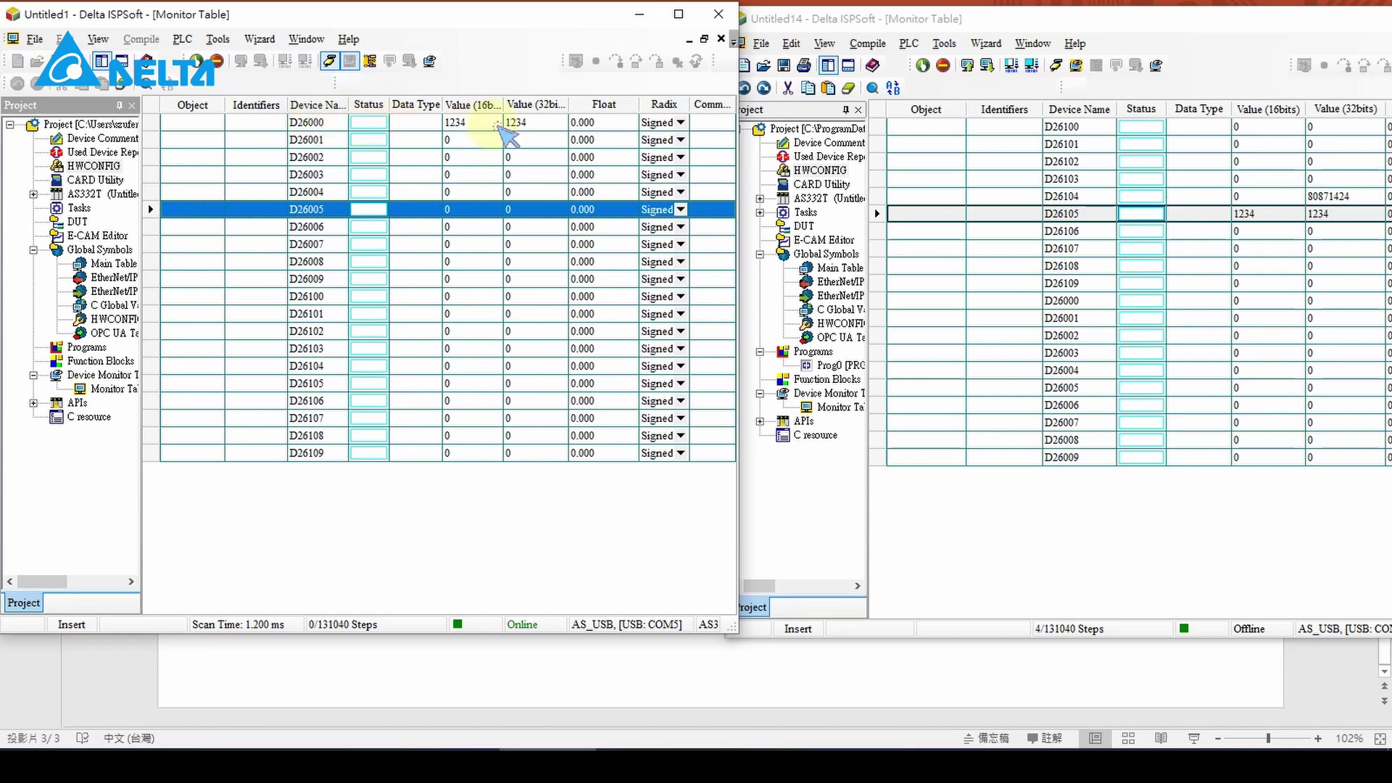
- Consult the register mapping slide and set the 16-bit present value of D26100 to 6789 in the slave's monitor table
click(769, 725)
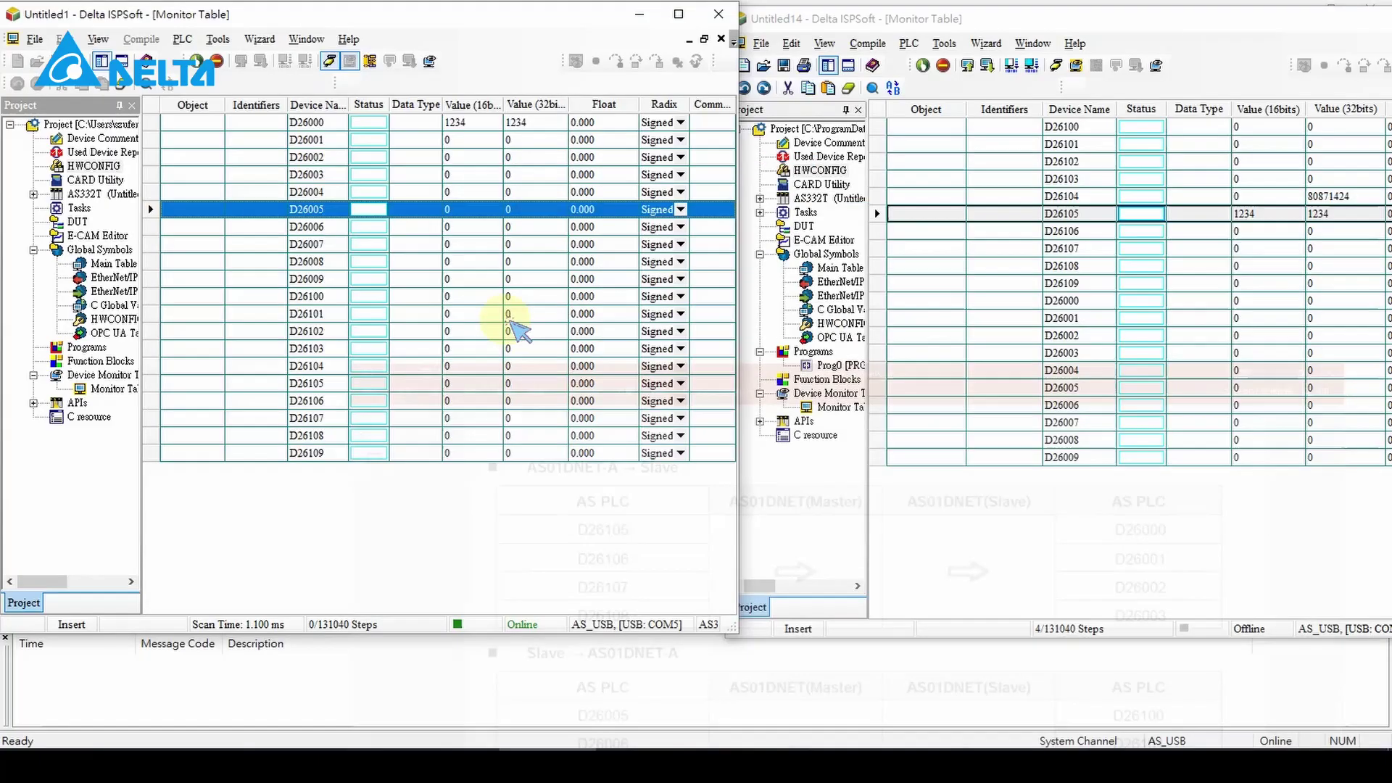
click(1291, 13)
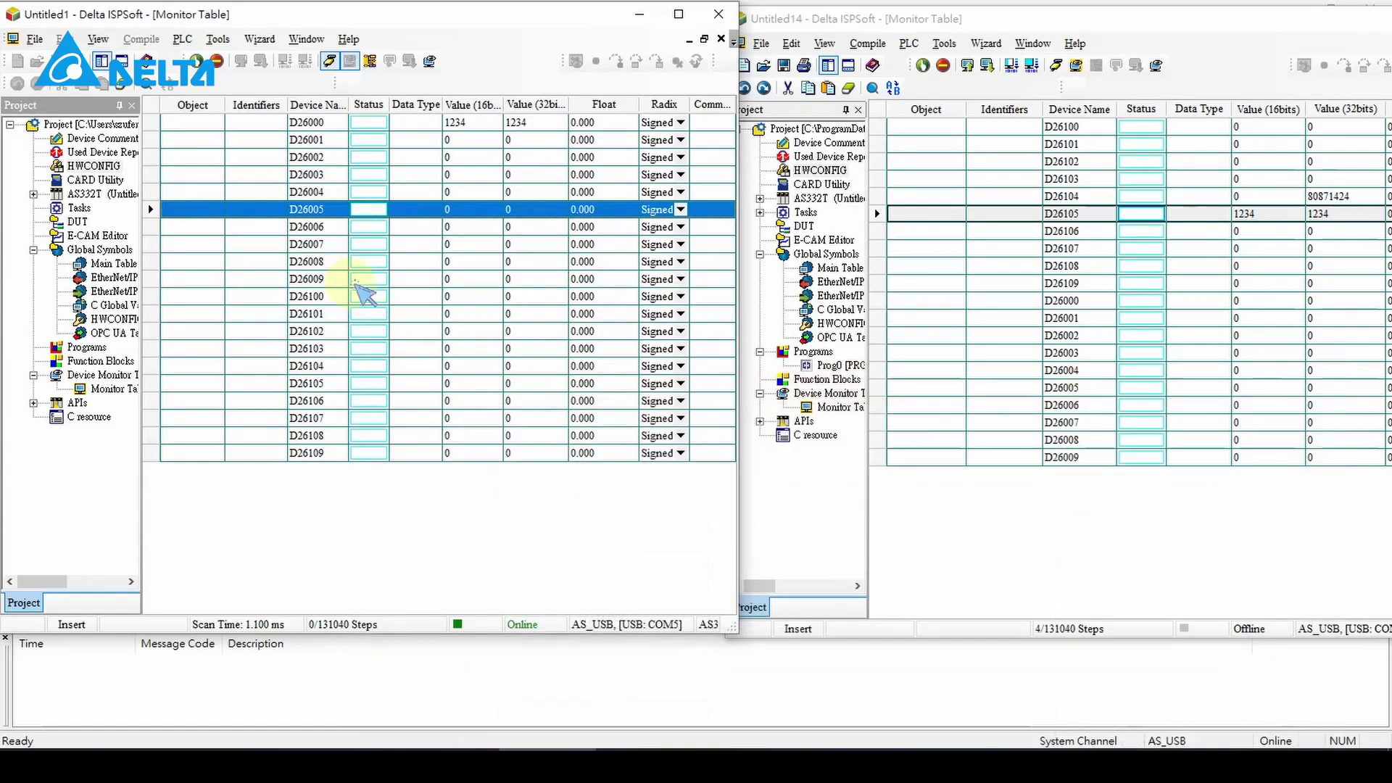
click(355, 281)
click(355, 296)
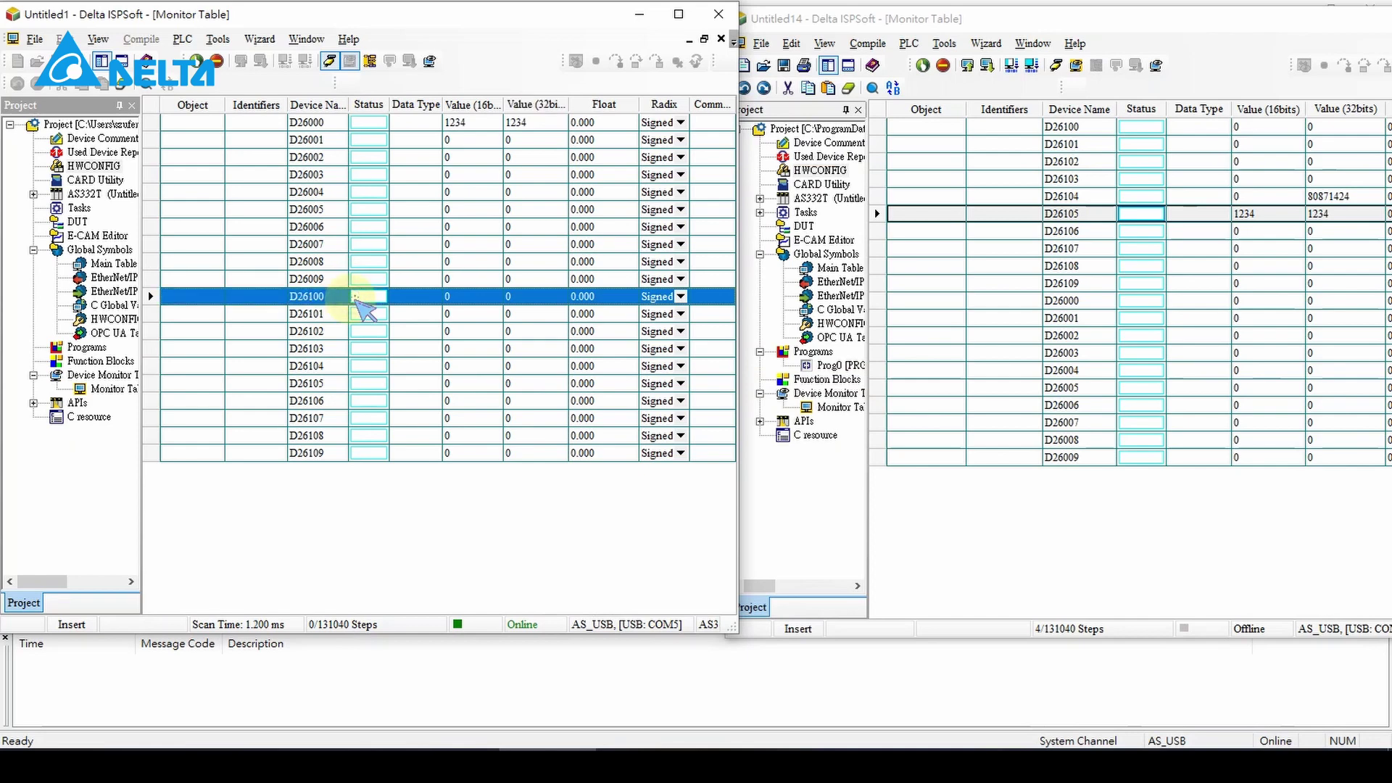
right_click(355, 299)
click(424, 373)
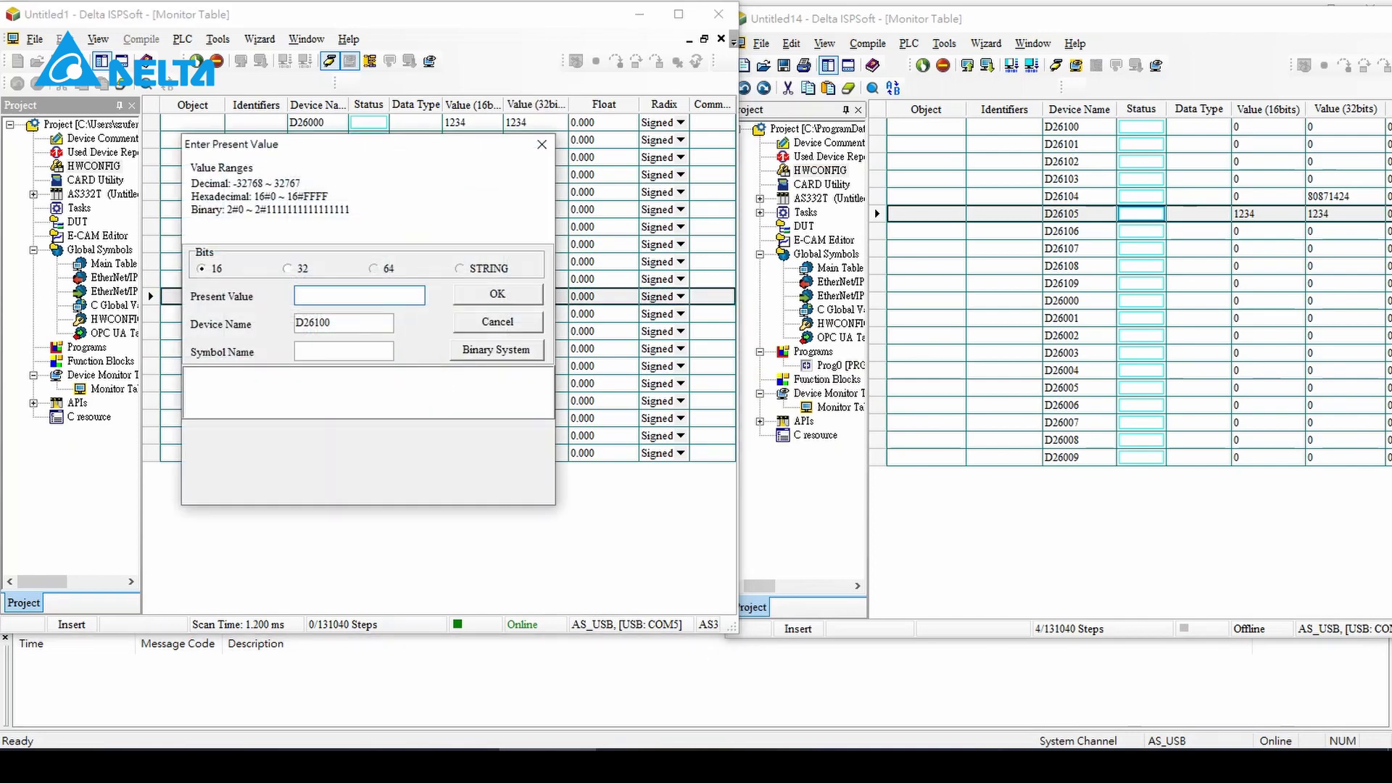
text(6789)
click(501, 294)
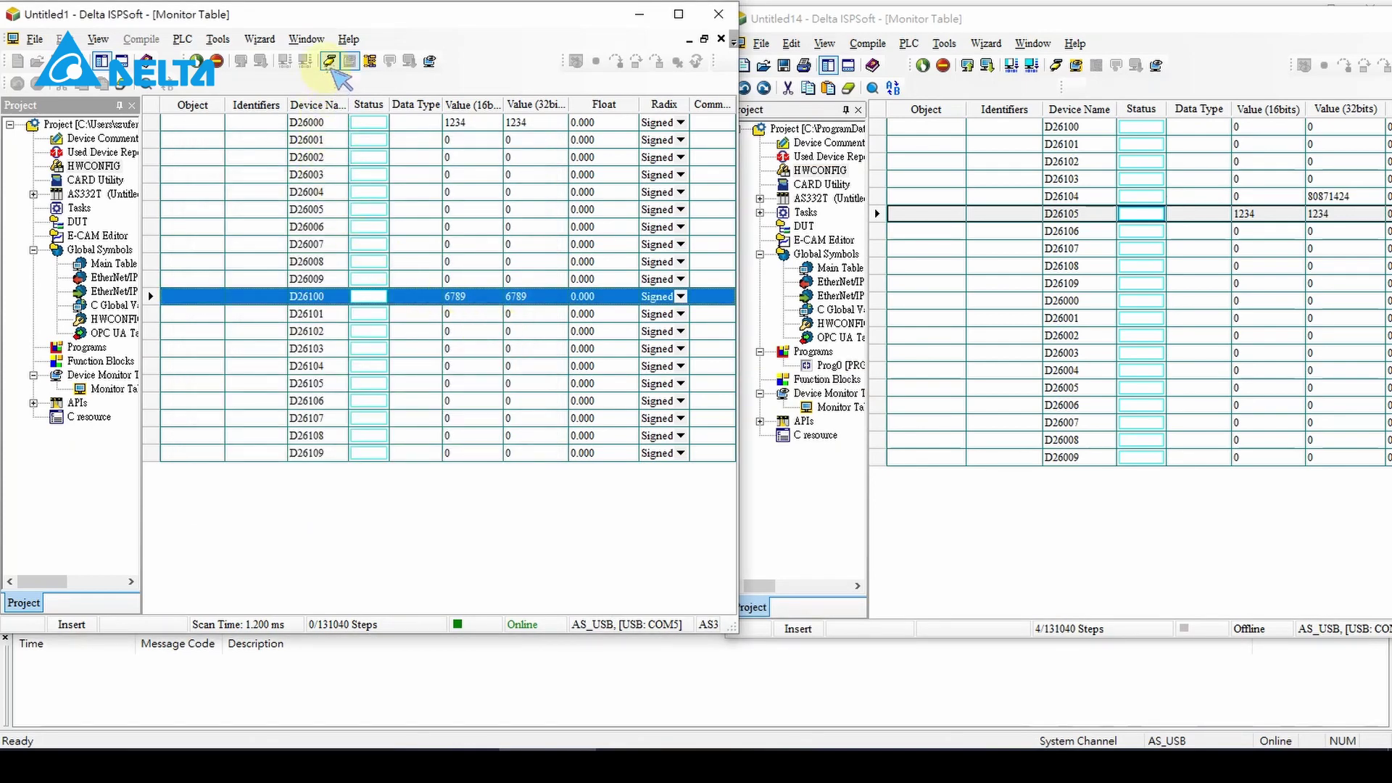
- Take the slave project offline and monitor the master project Untitled14 online to check register D26005
click(330, 61)
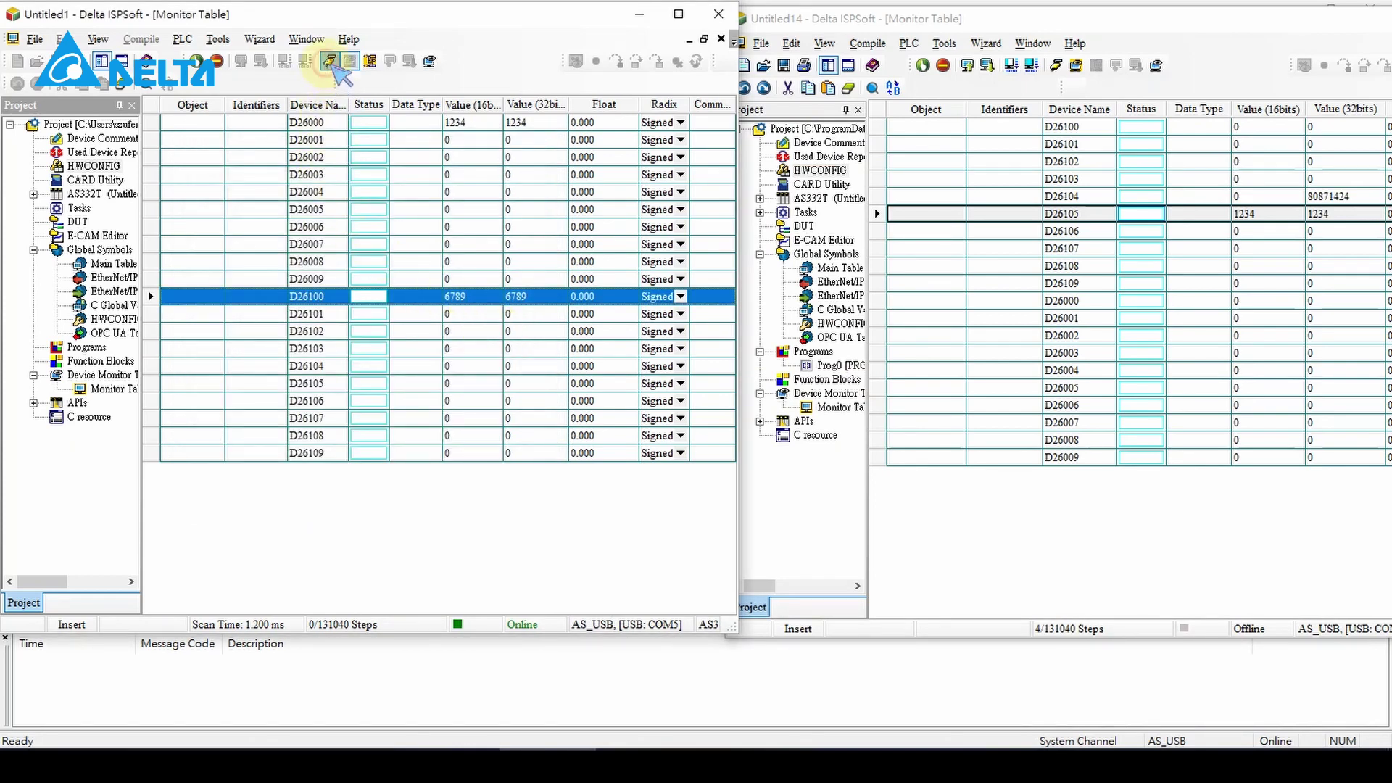
click(1018, 499)
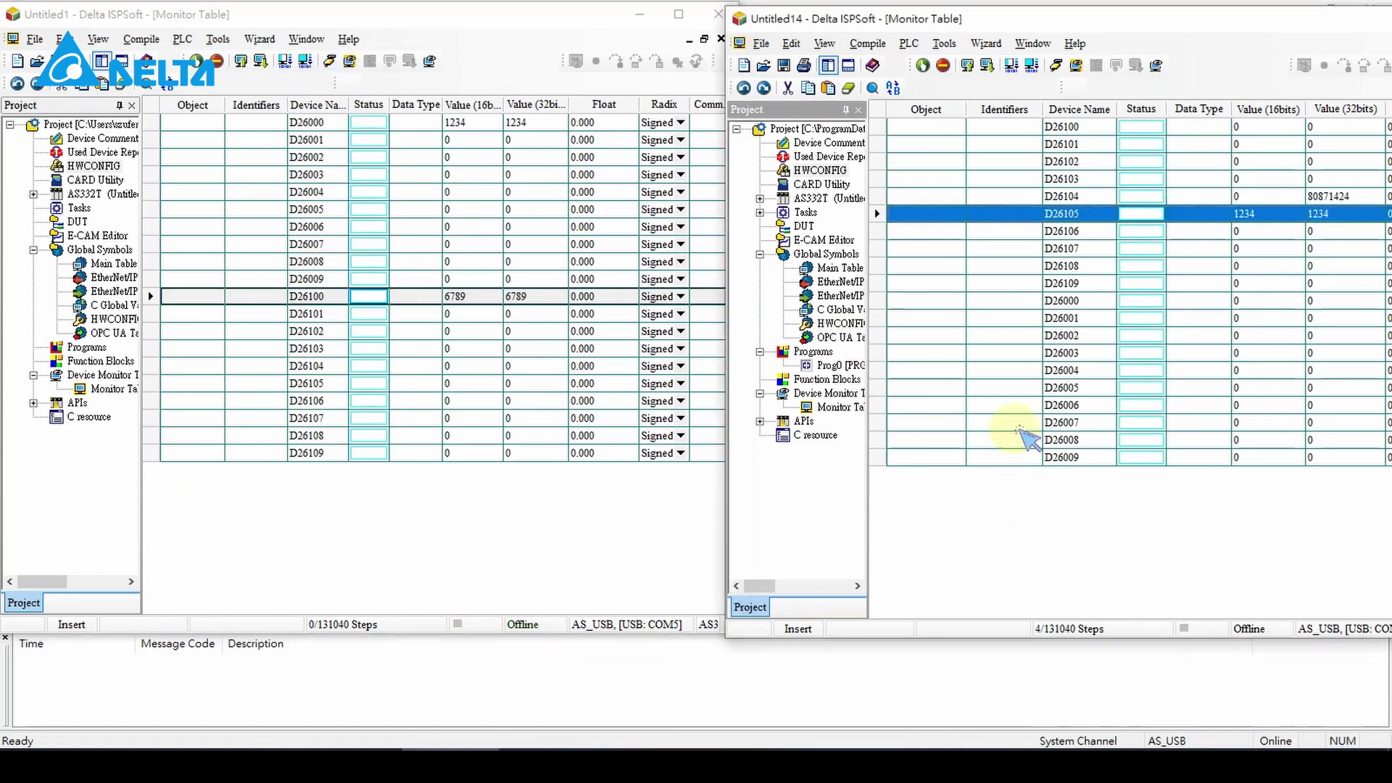
click(1081, 69)
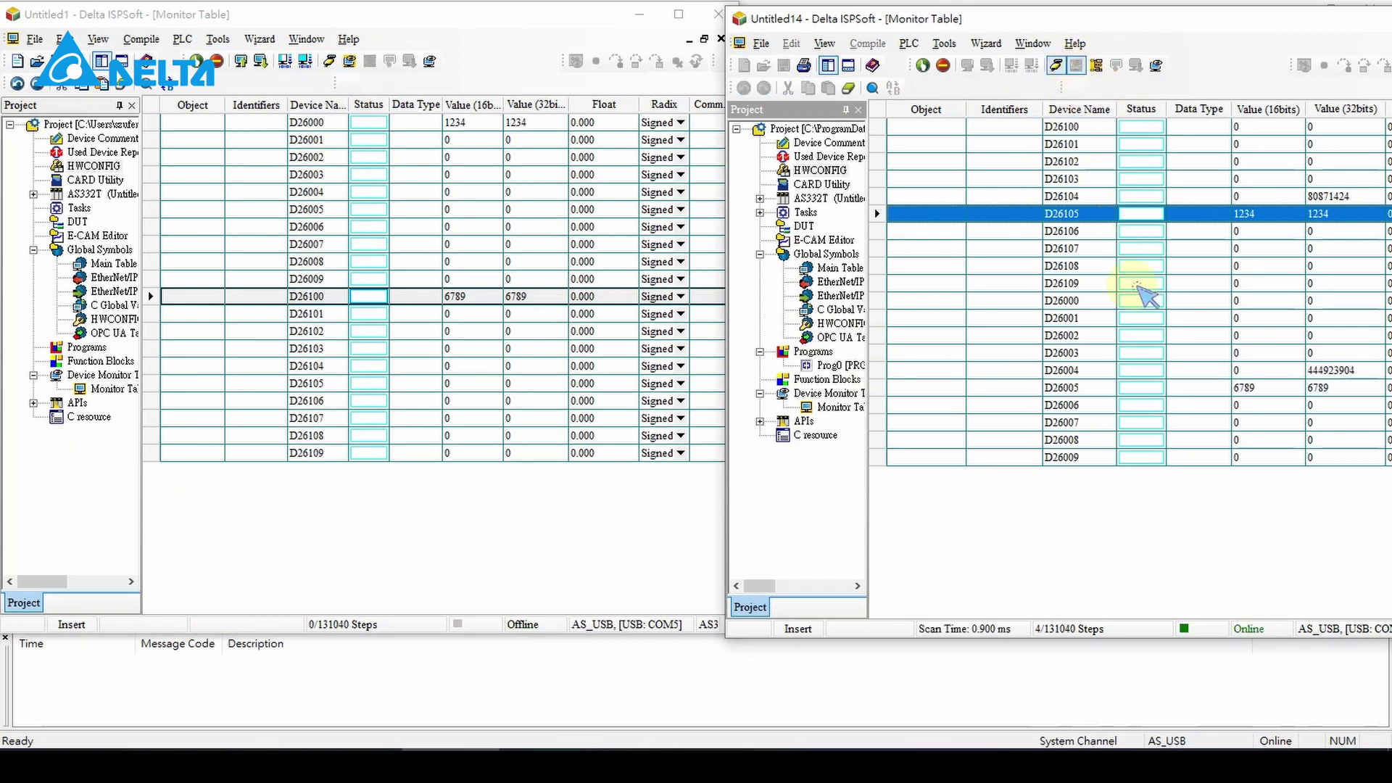
click(1140, 389)
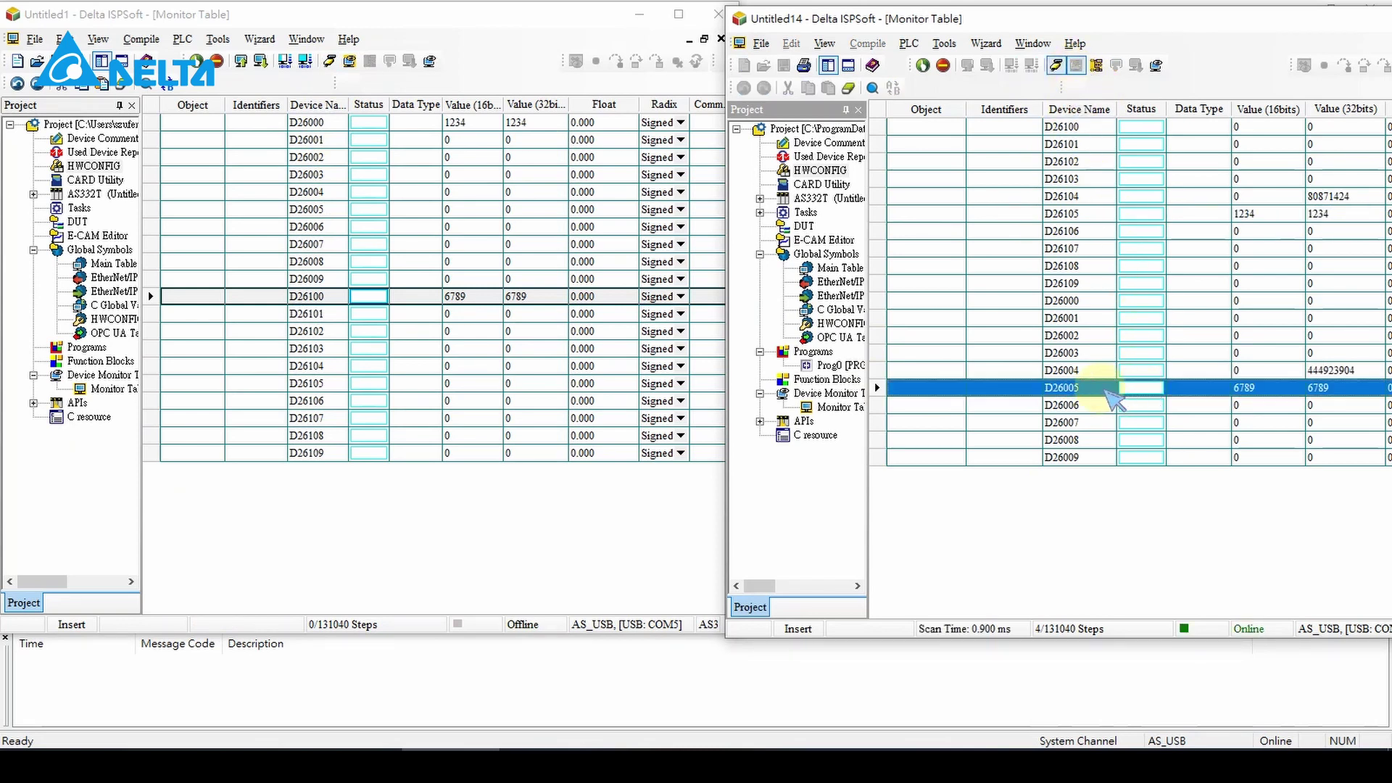